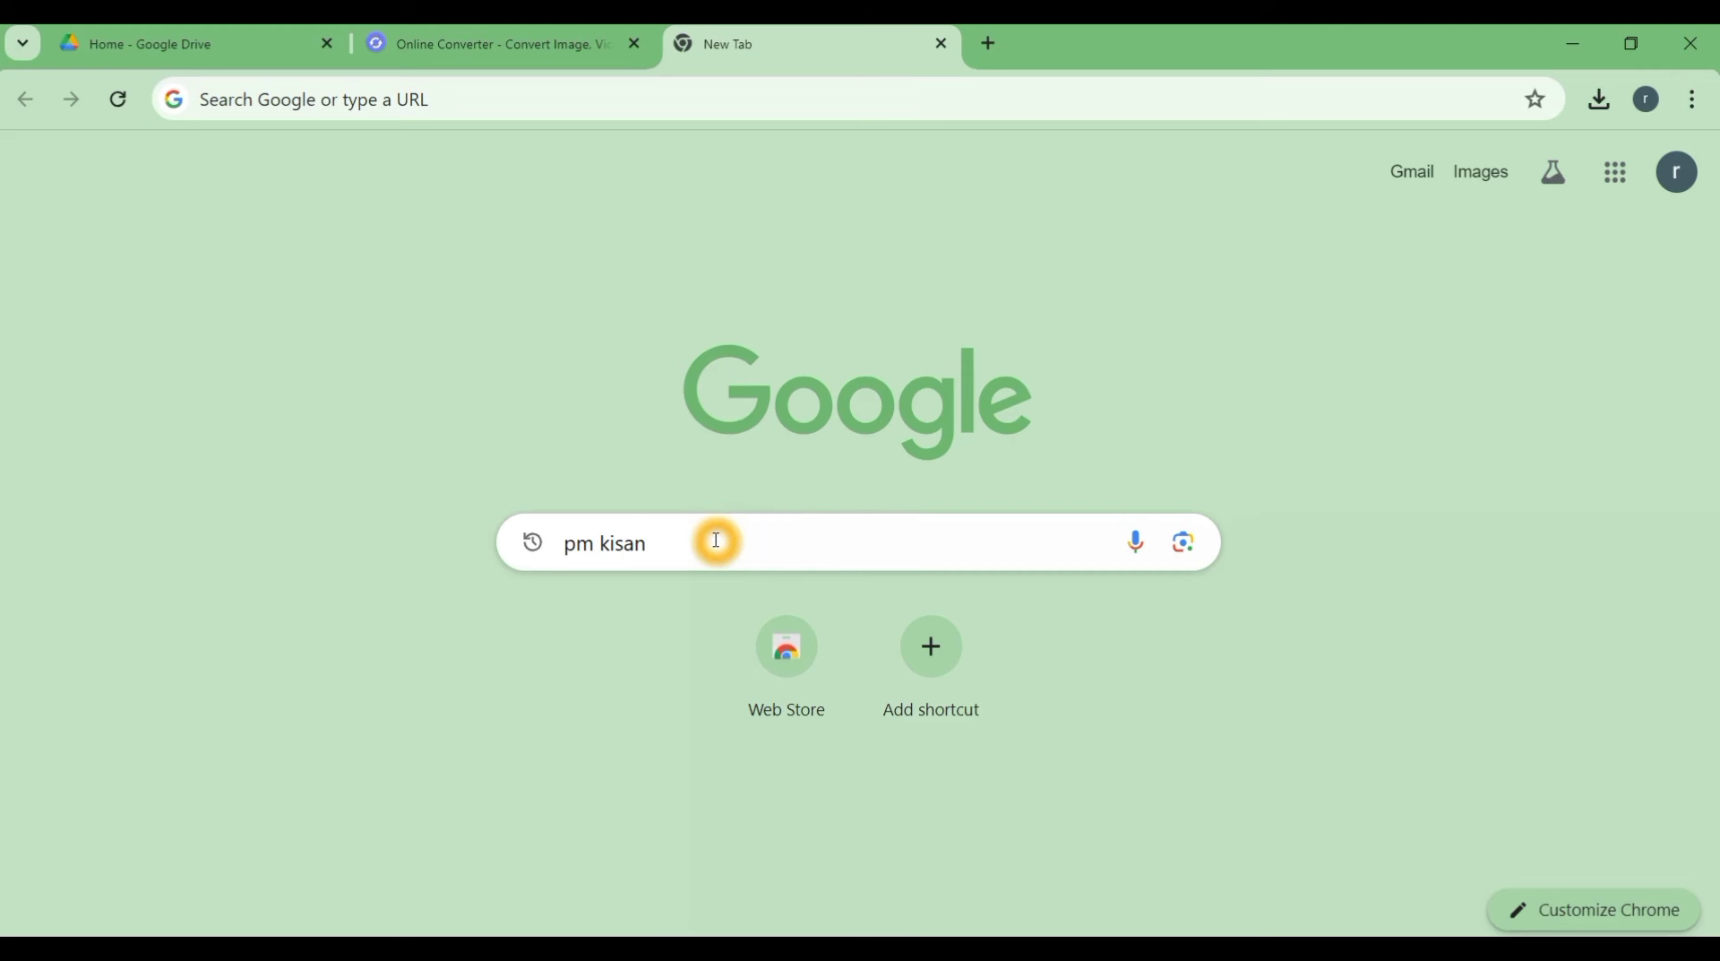
Step: Search Google for 'pm kisan', open pmkisan.gov.in and bring the Farmers Corner tiles into view
key(Return)
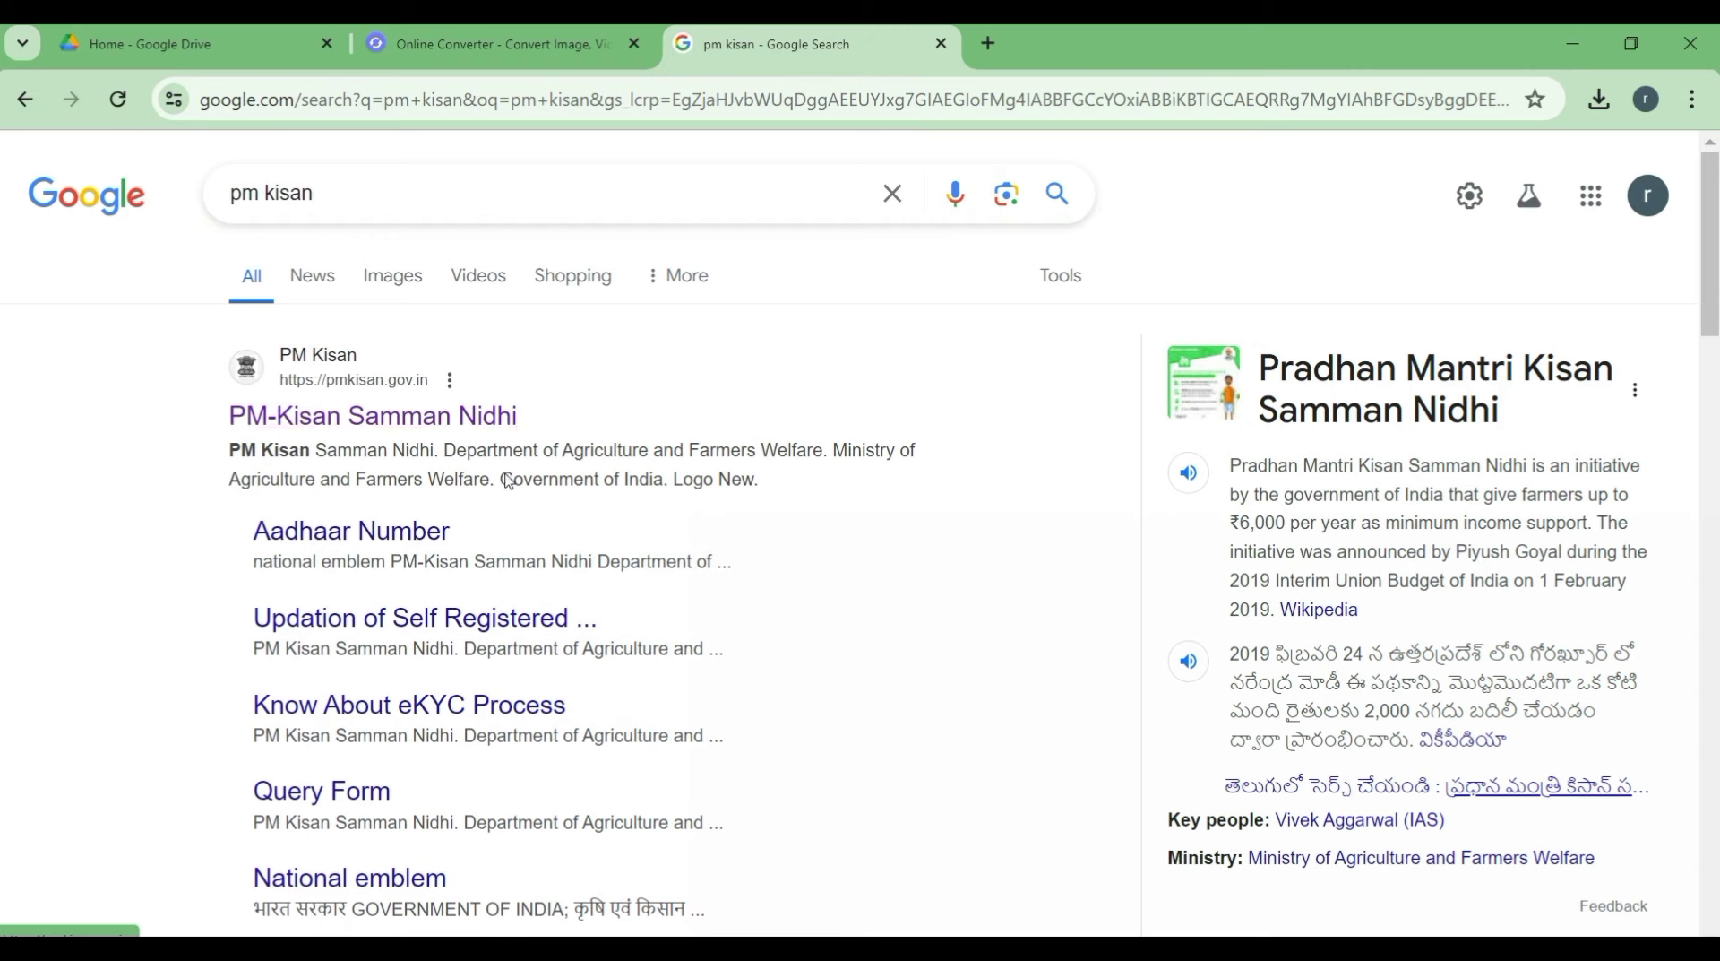
click(499, 436)
click(493, 424)
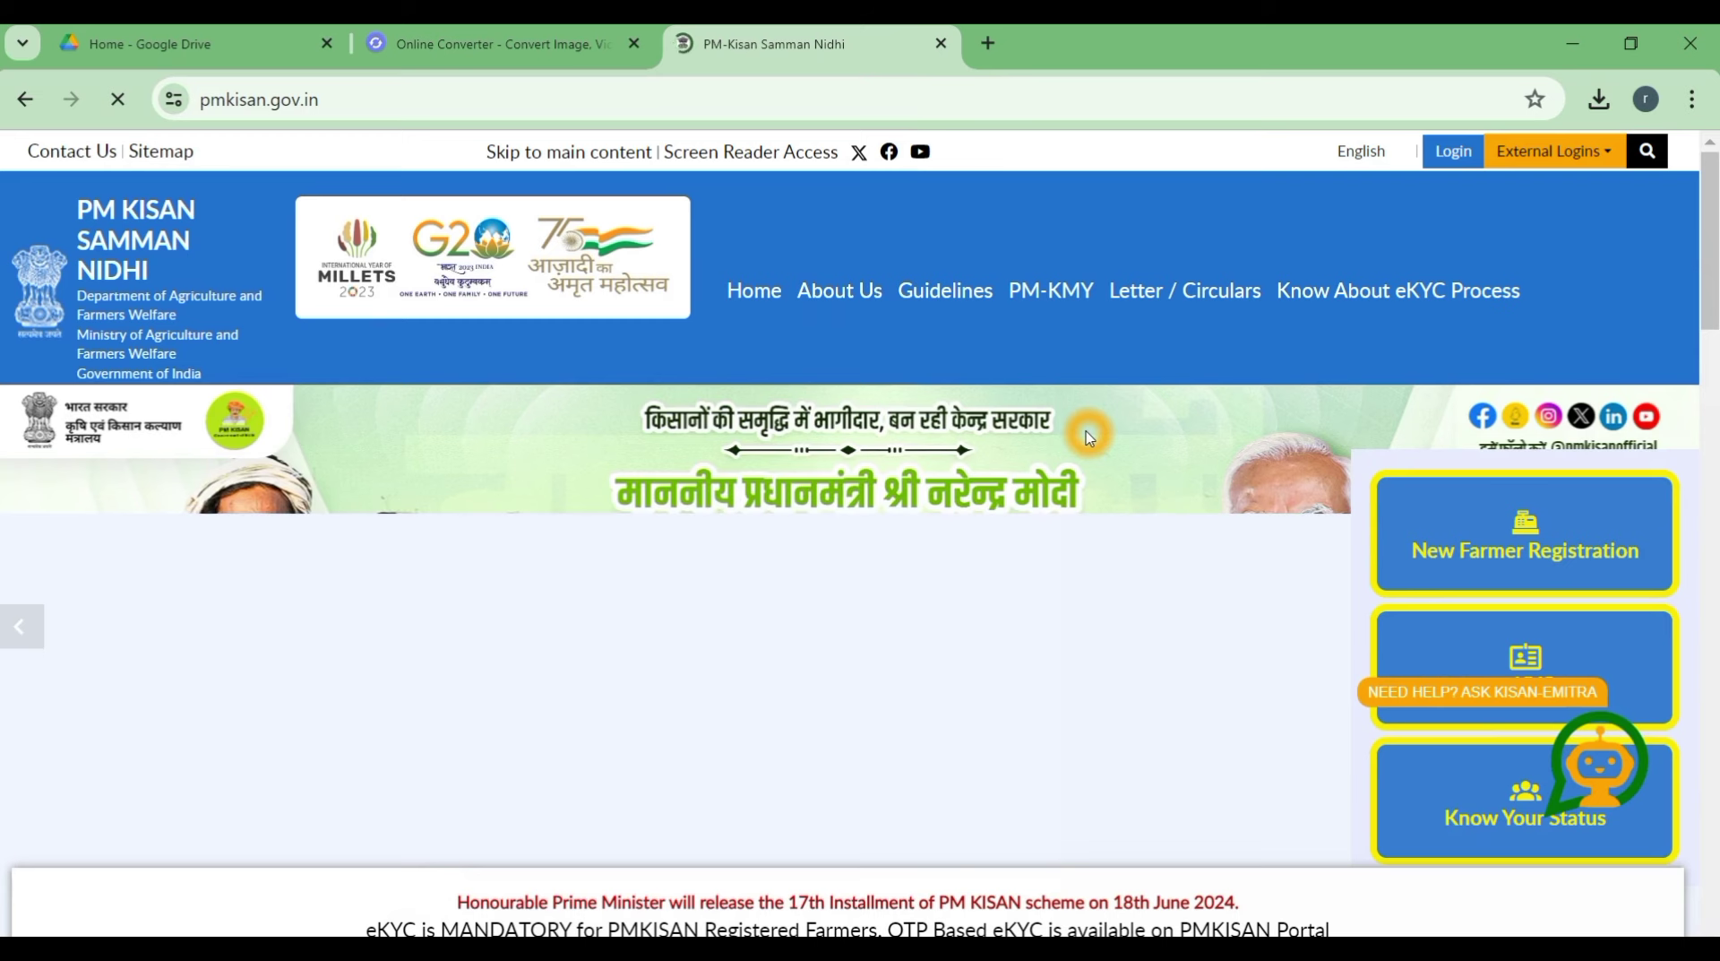
scroll(1031, 461, down, 5)
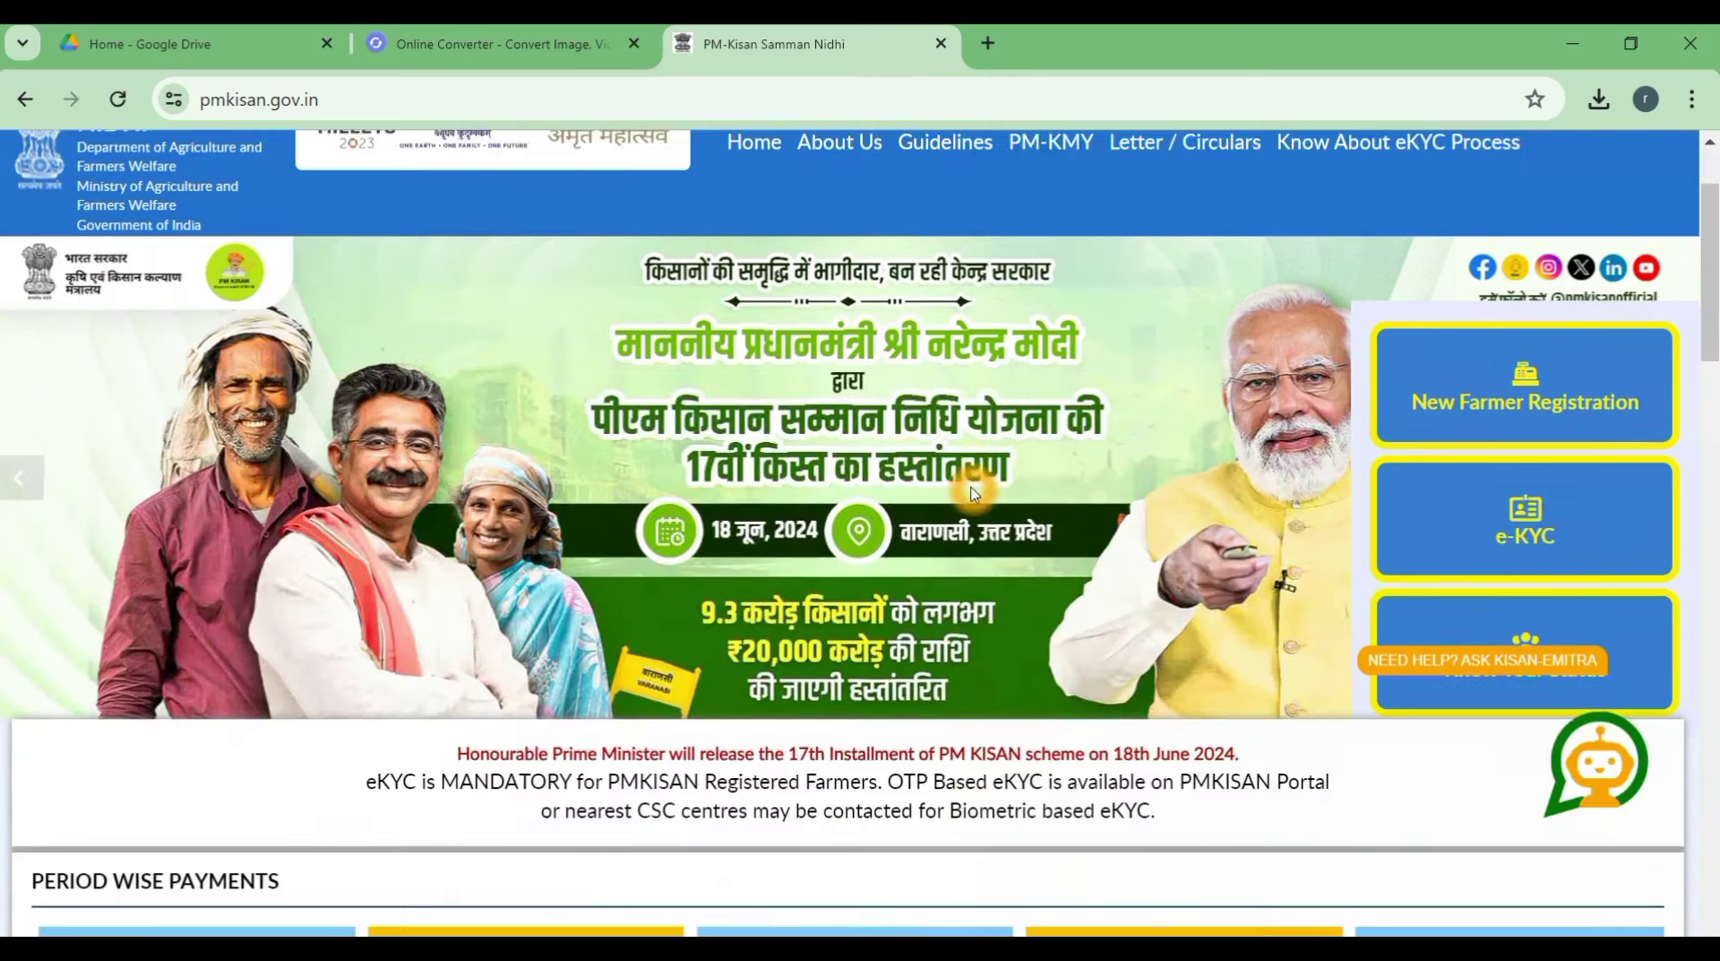
scroll(1021, 470, down, 5)
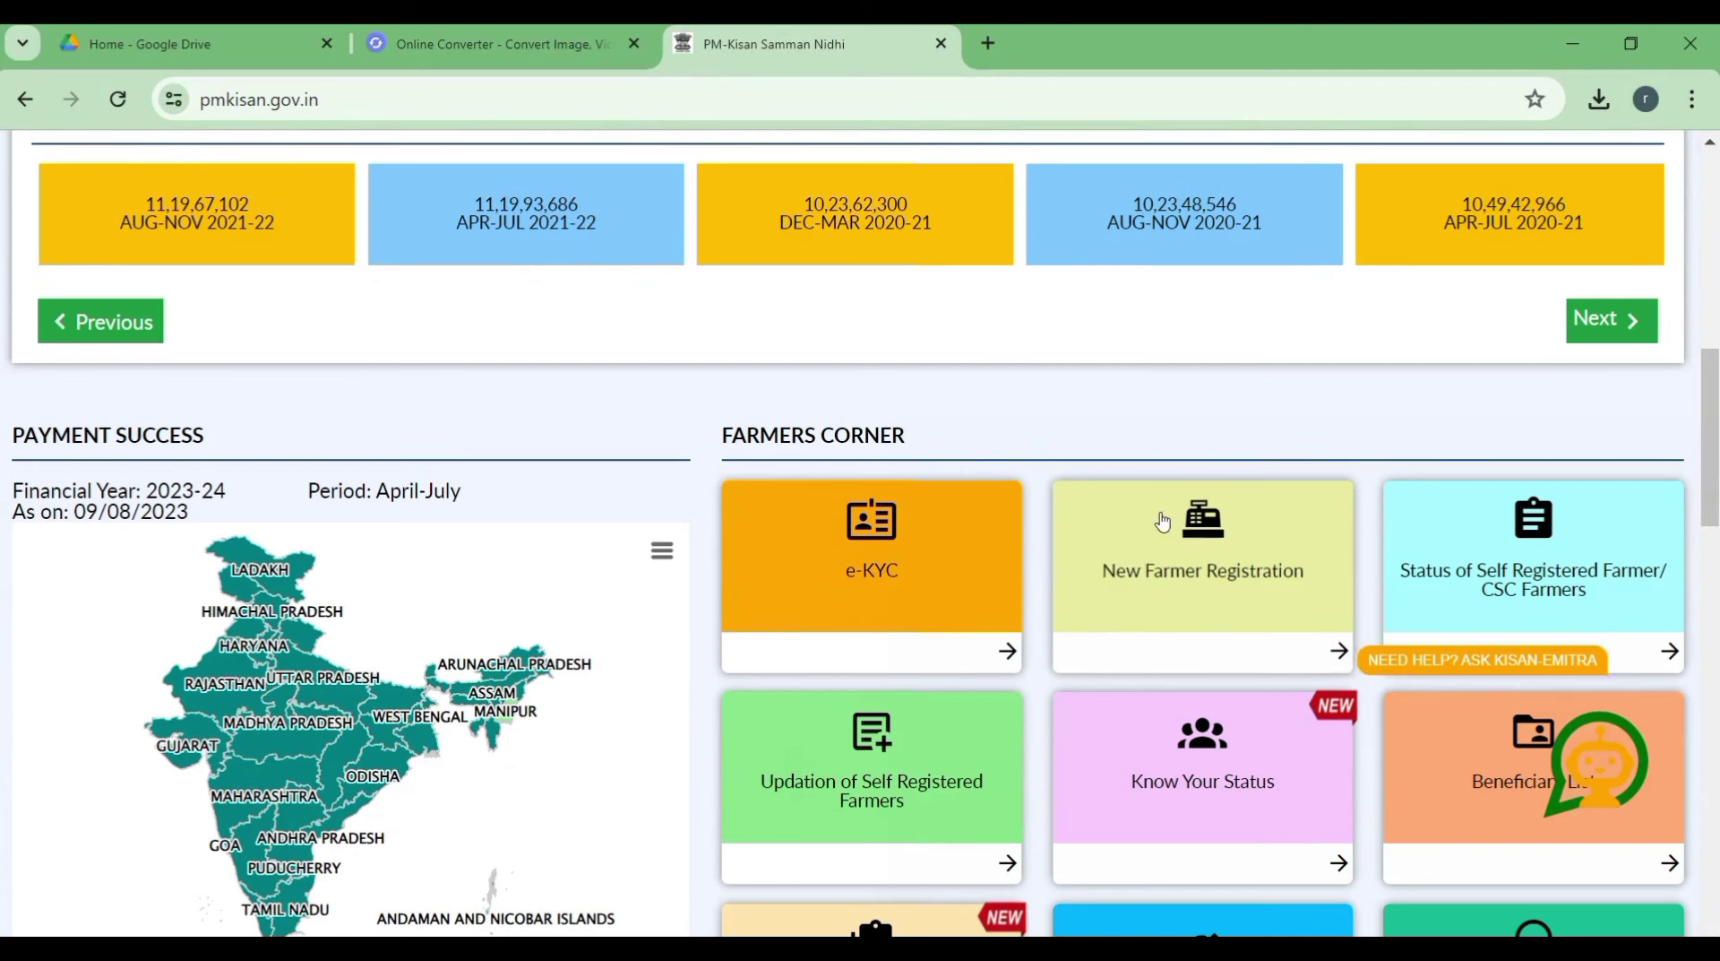
Step: Open the New Farmer Registration Form from Farmers Corner
click(1219, 571)
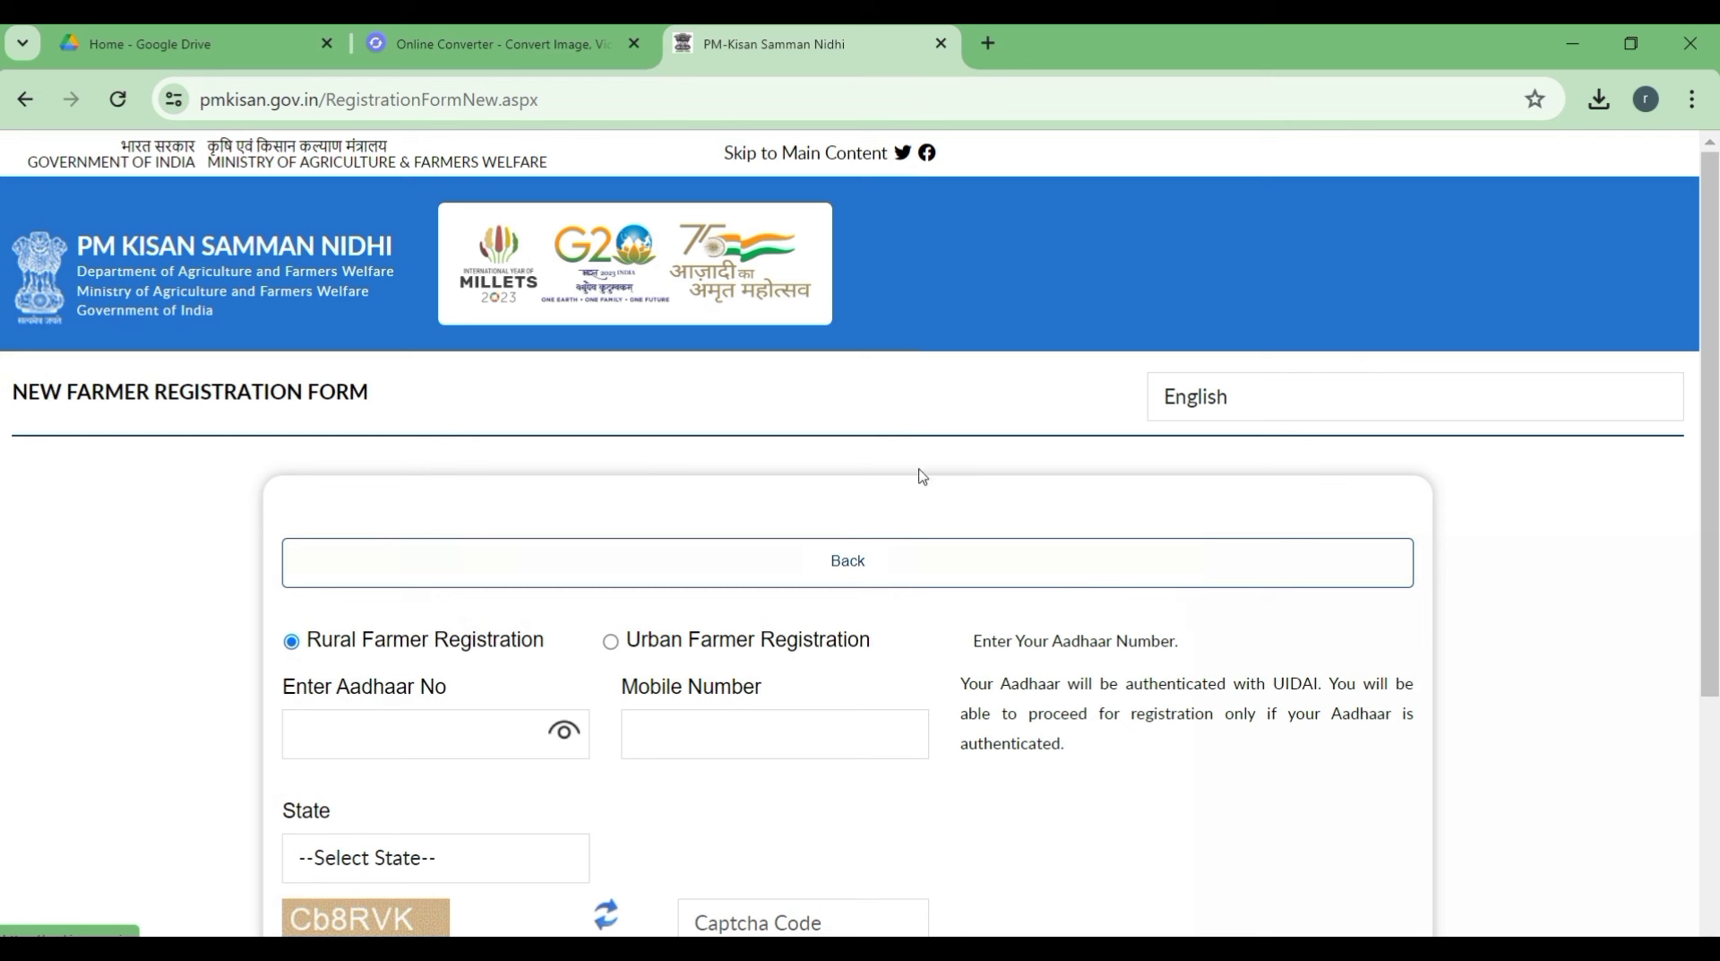
scroll(905, 500, down, 1)
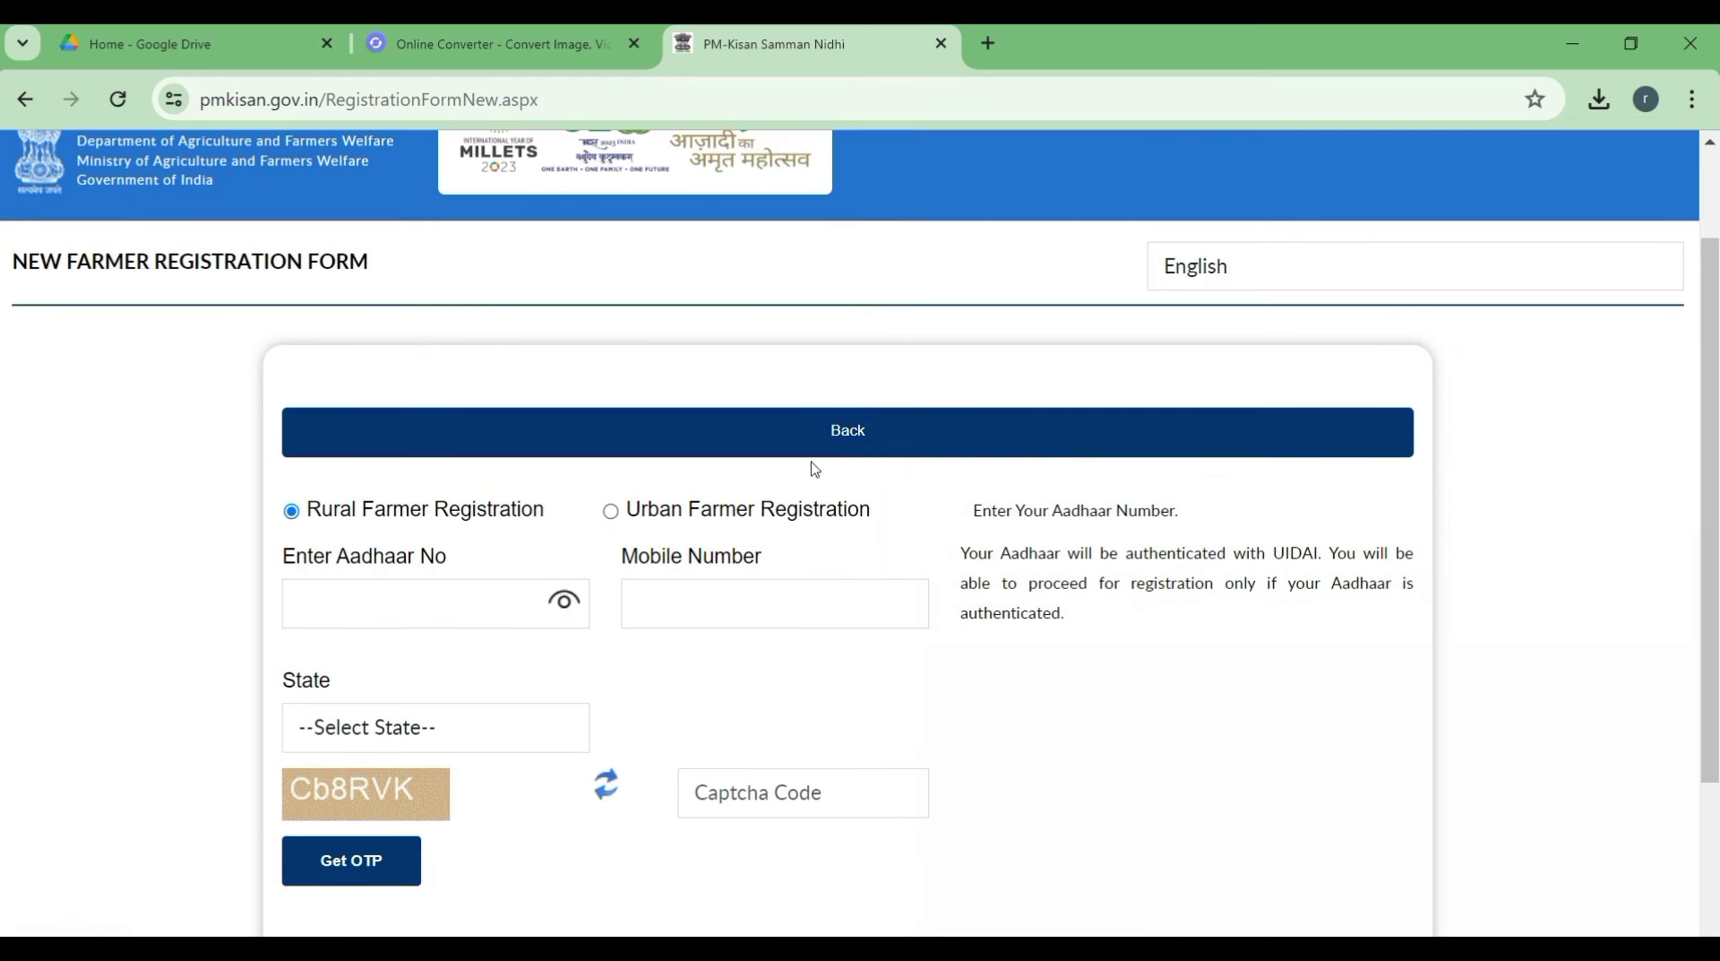
click(955, 683)
click(476, 524)
click(527, 527)
click(831, 516)
click(692, 521)
click(589, 553)
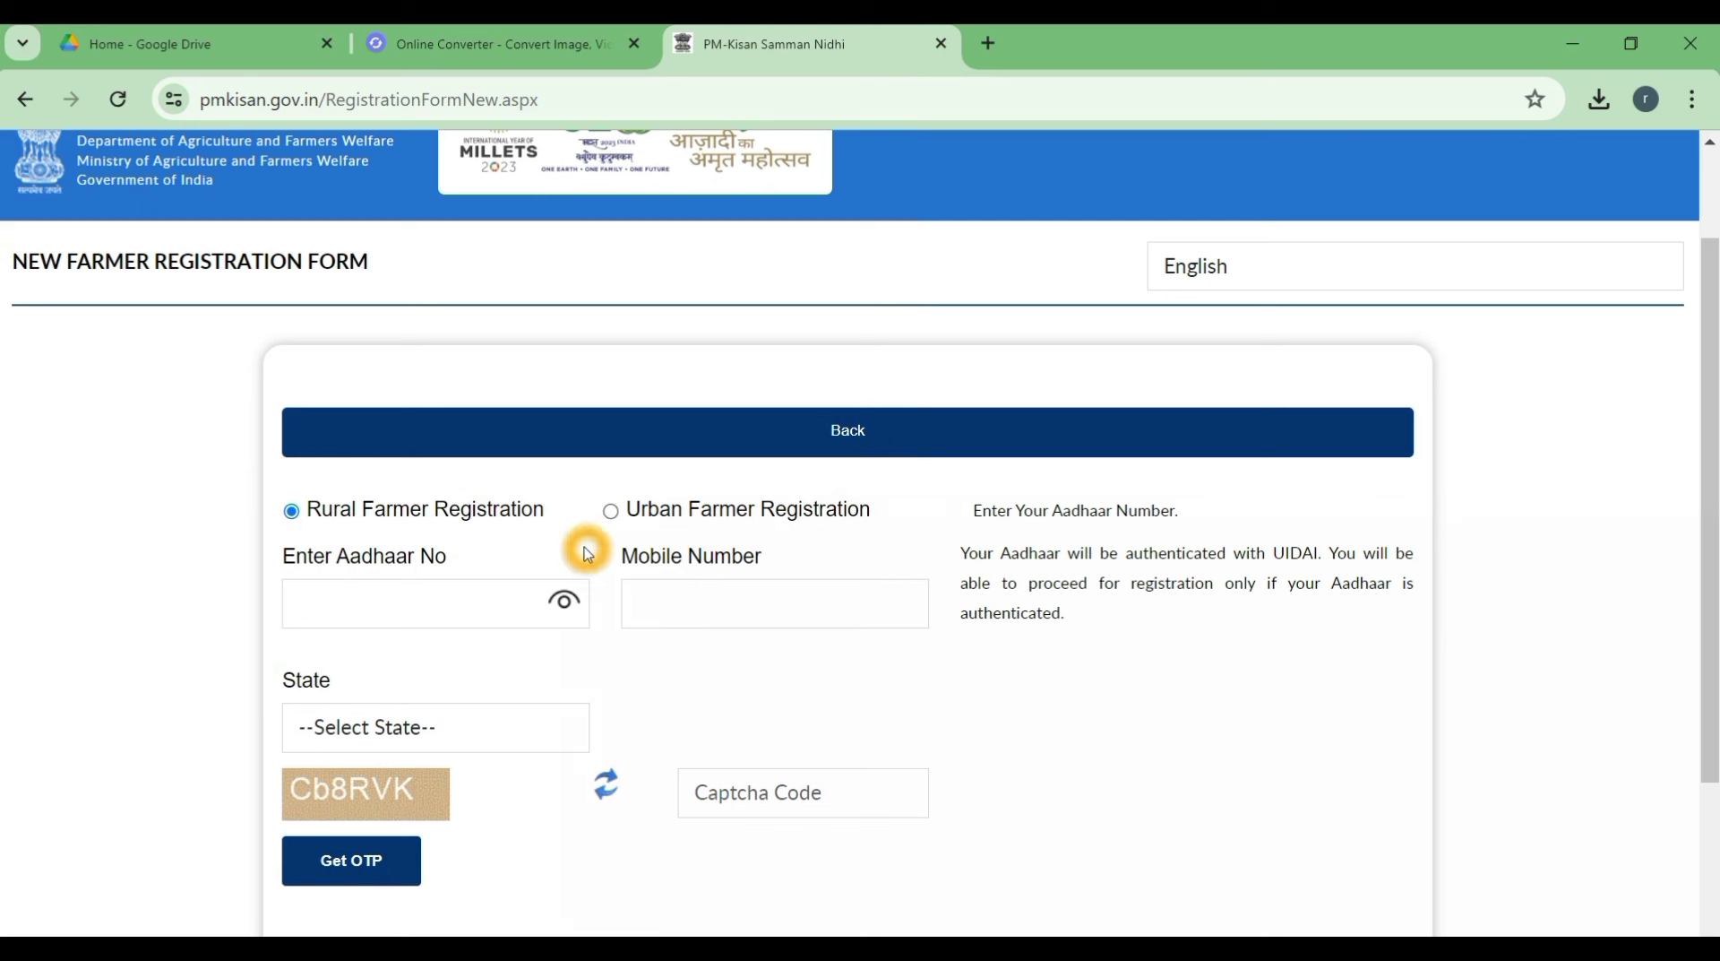
Step: Enter the farmer's Aadhaar number and mobile number on the registration form
click(438, 603)
click(440, 603)
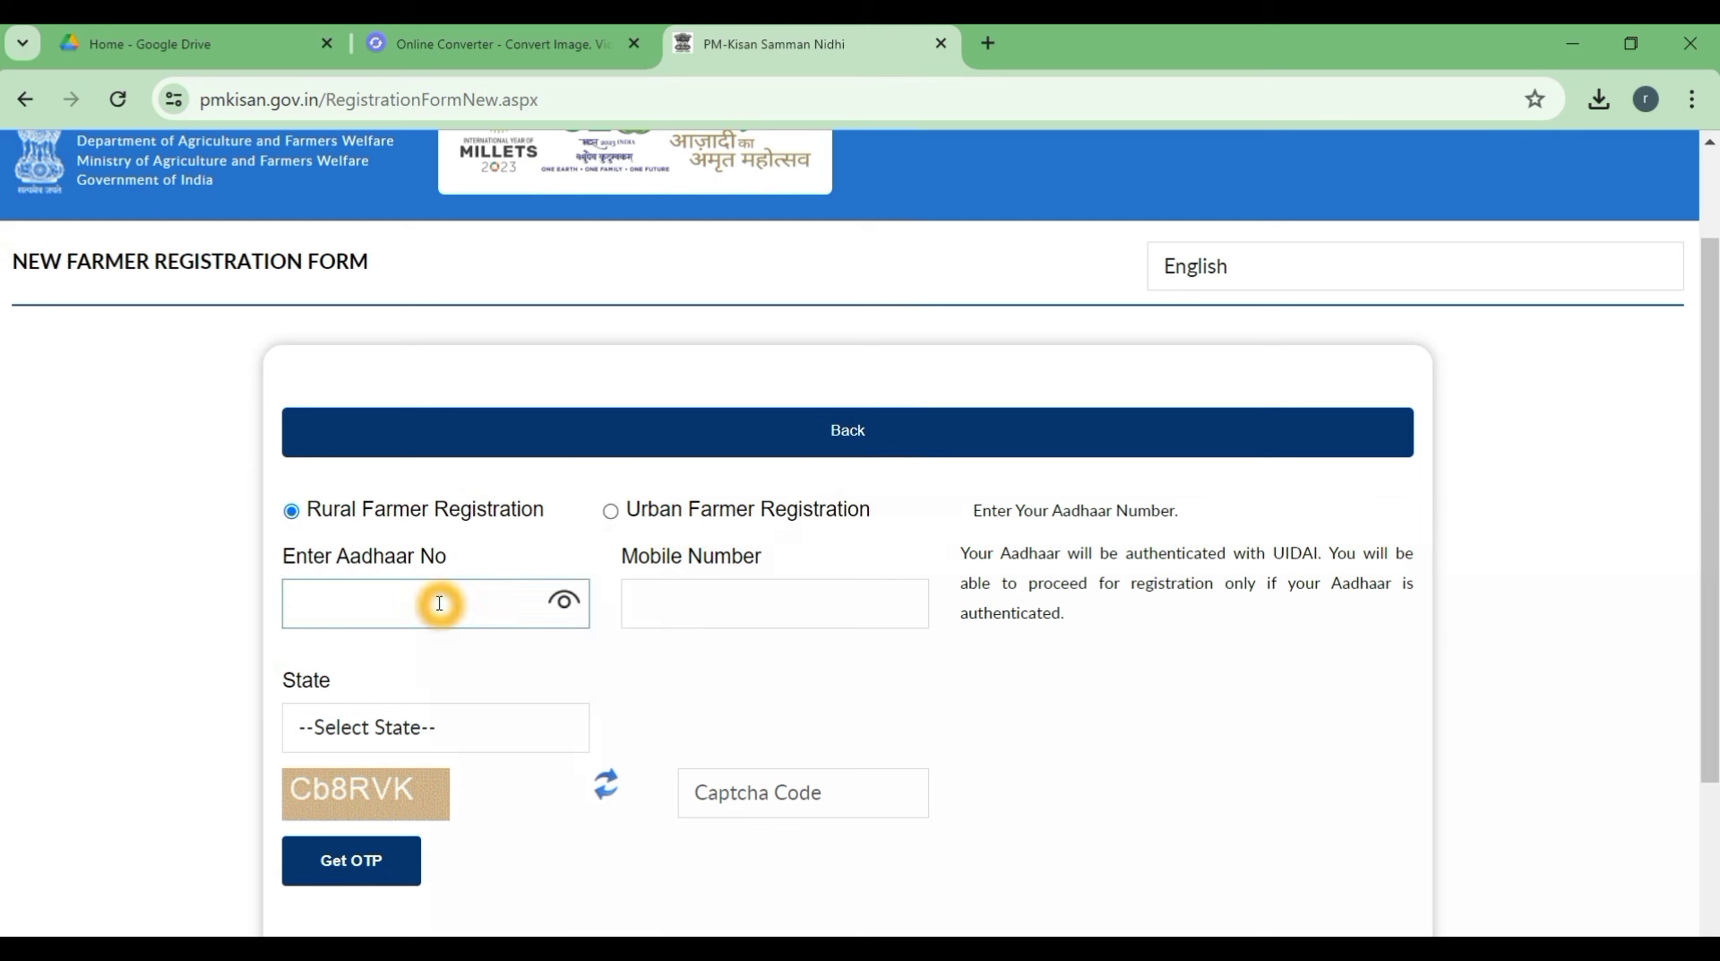
click(656, 614)
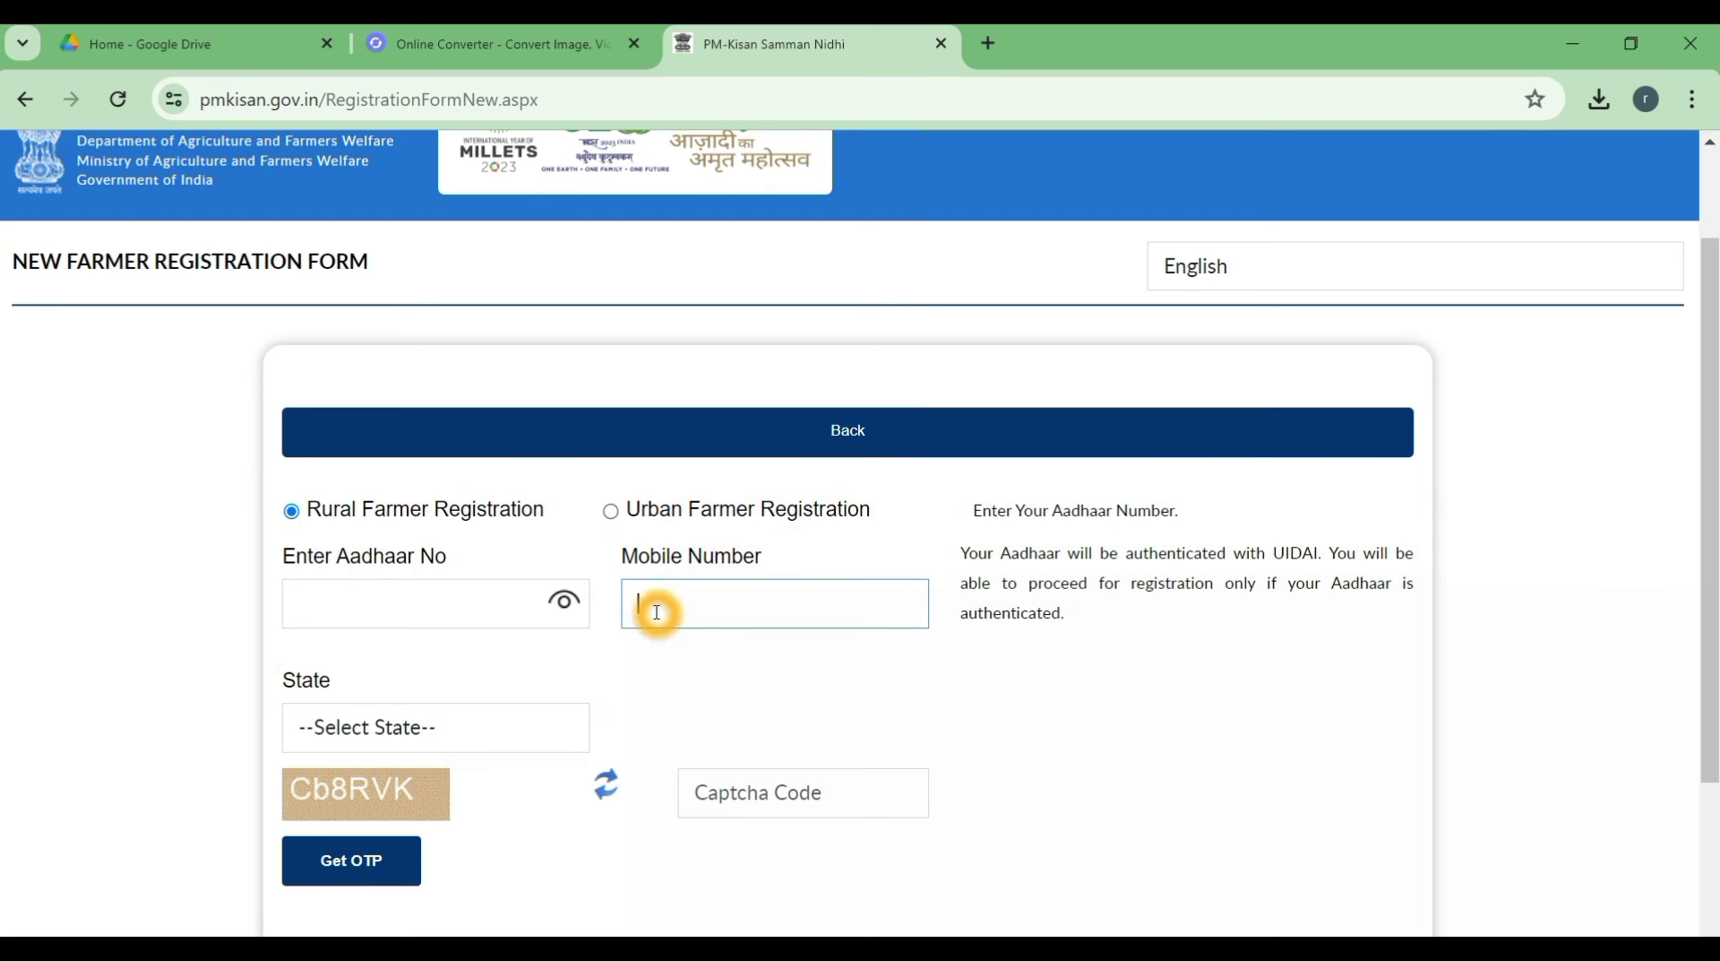
click(566, 532)
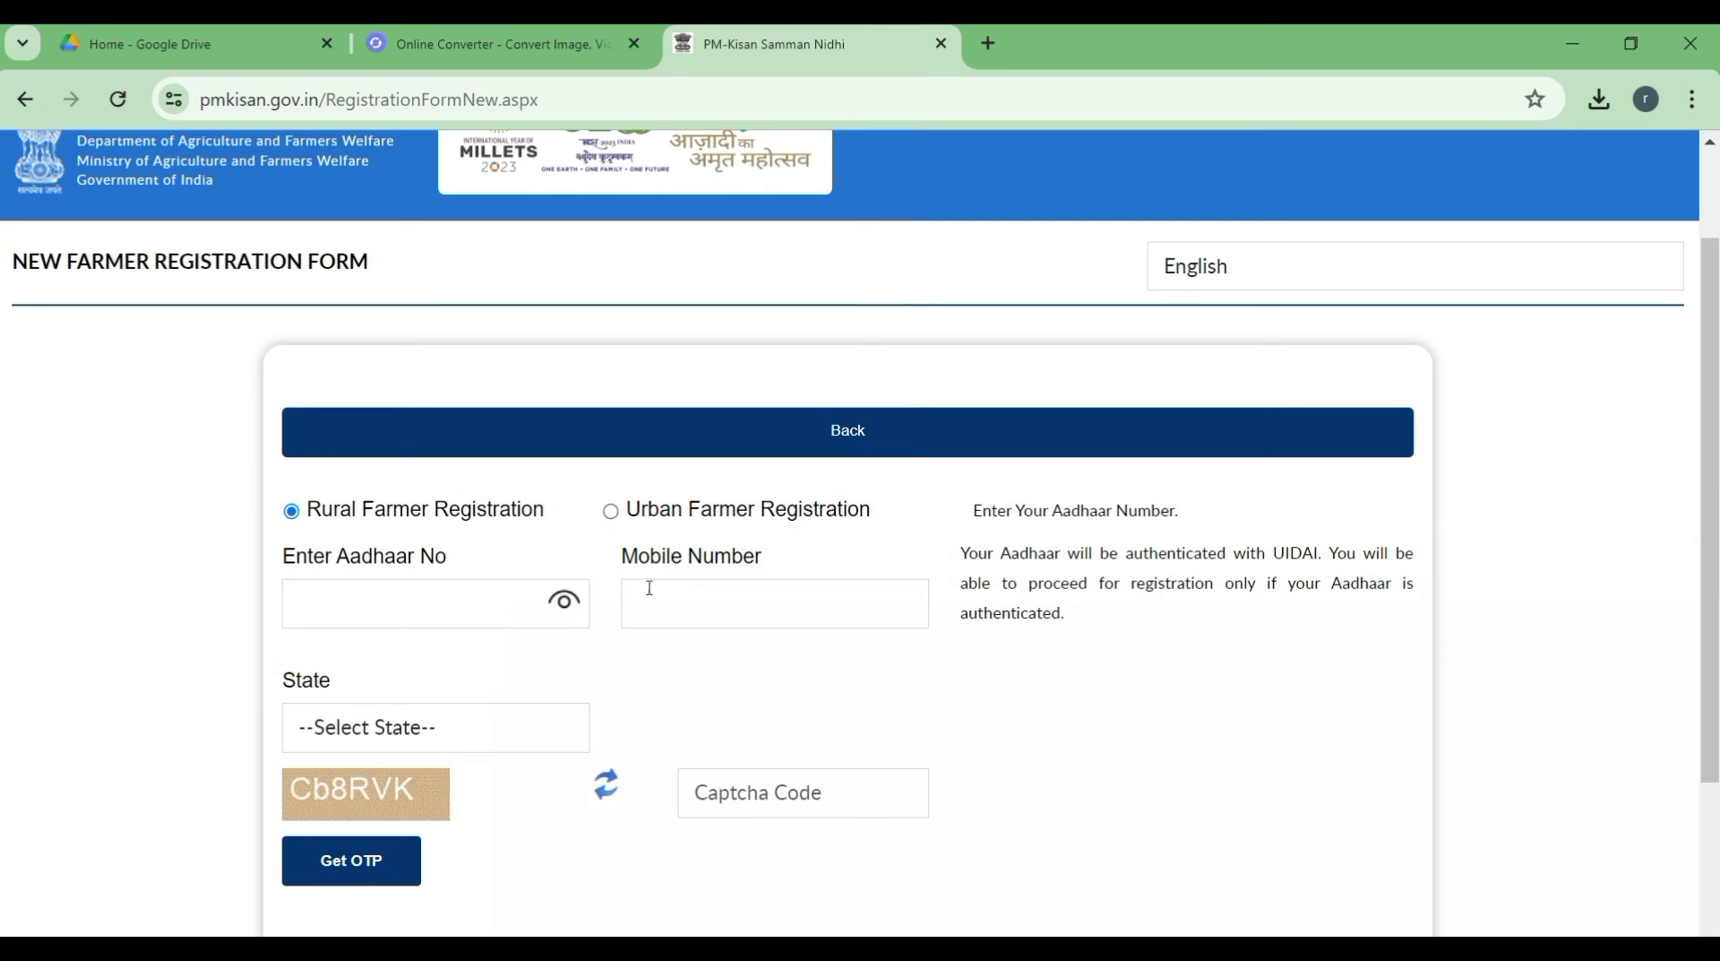
click(621, 661)
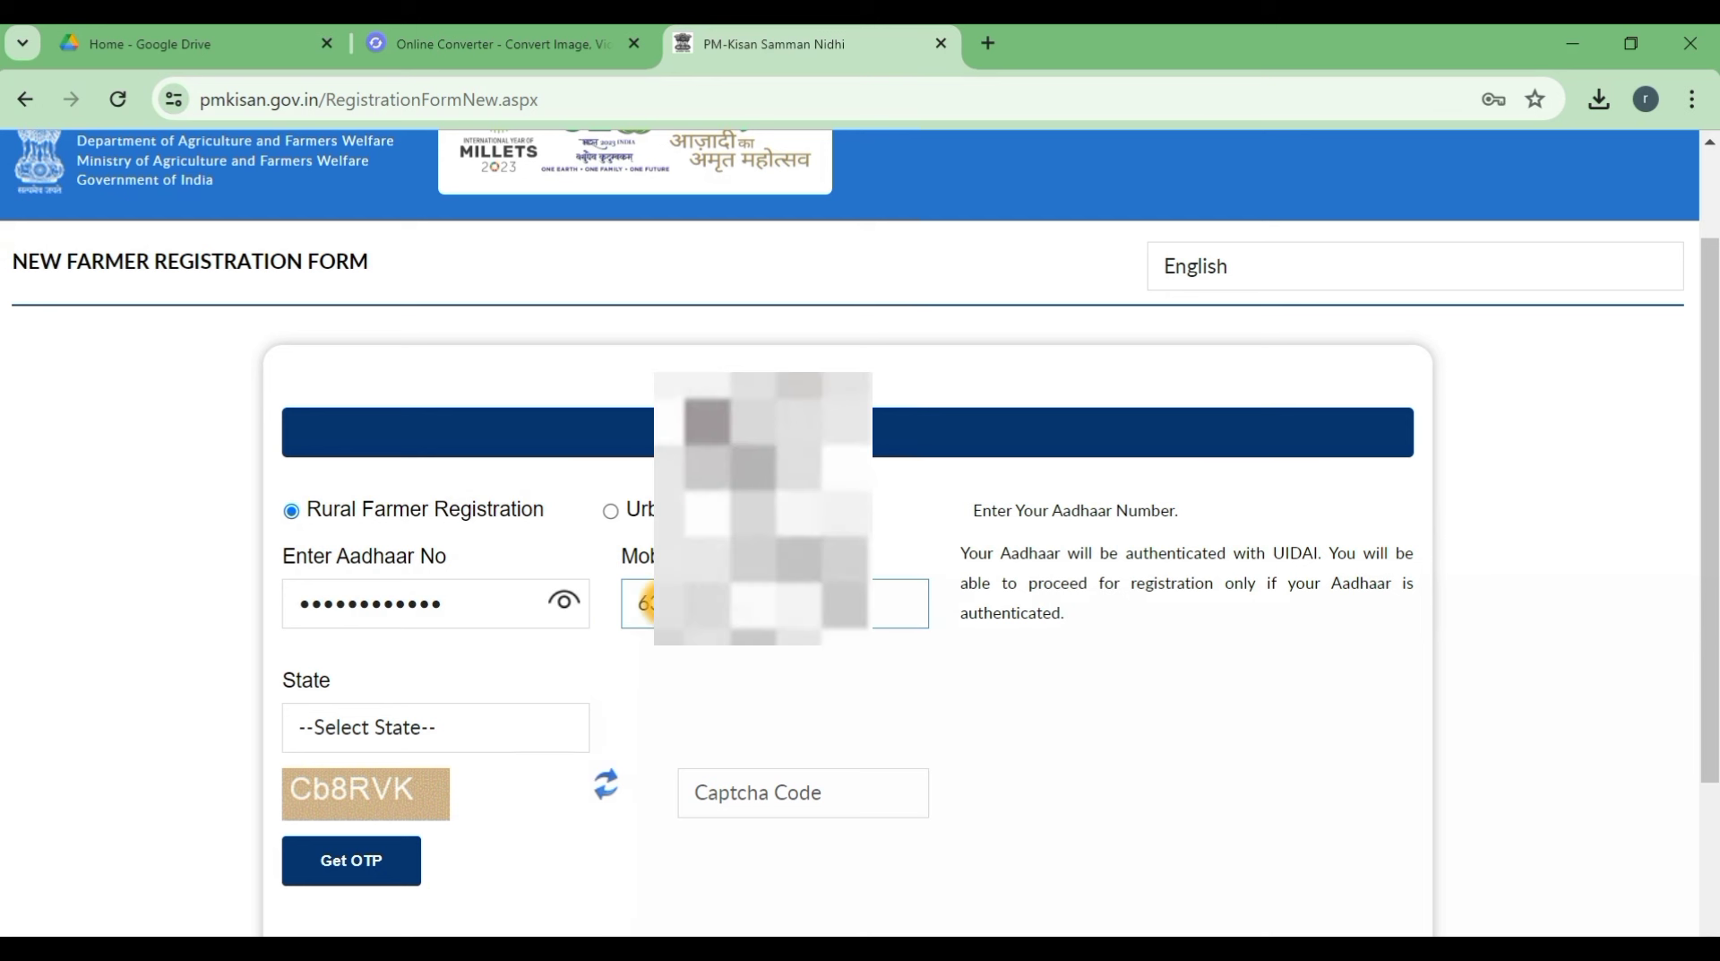
click(672, 664)
Step: Select ANDHRA PRADESH as the state and enter captcha Cb8RVK
click(511, 721)
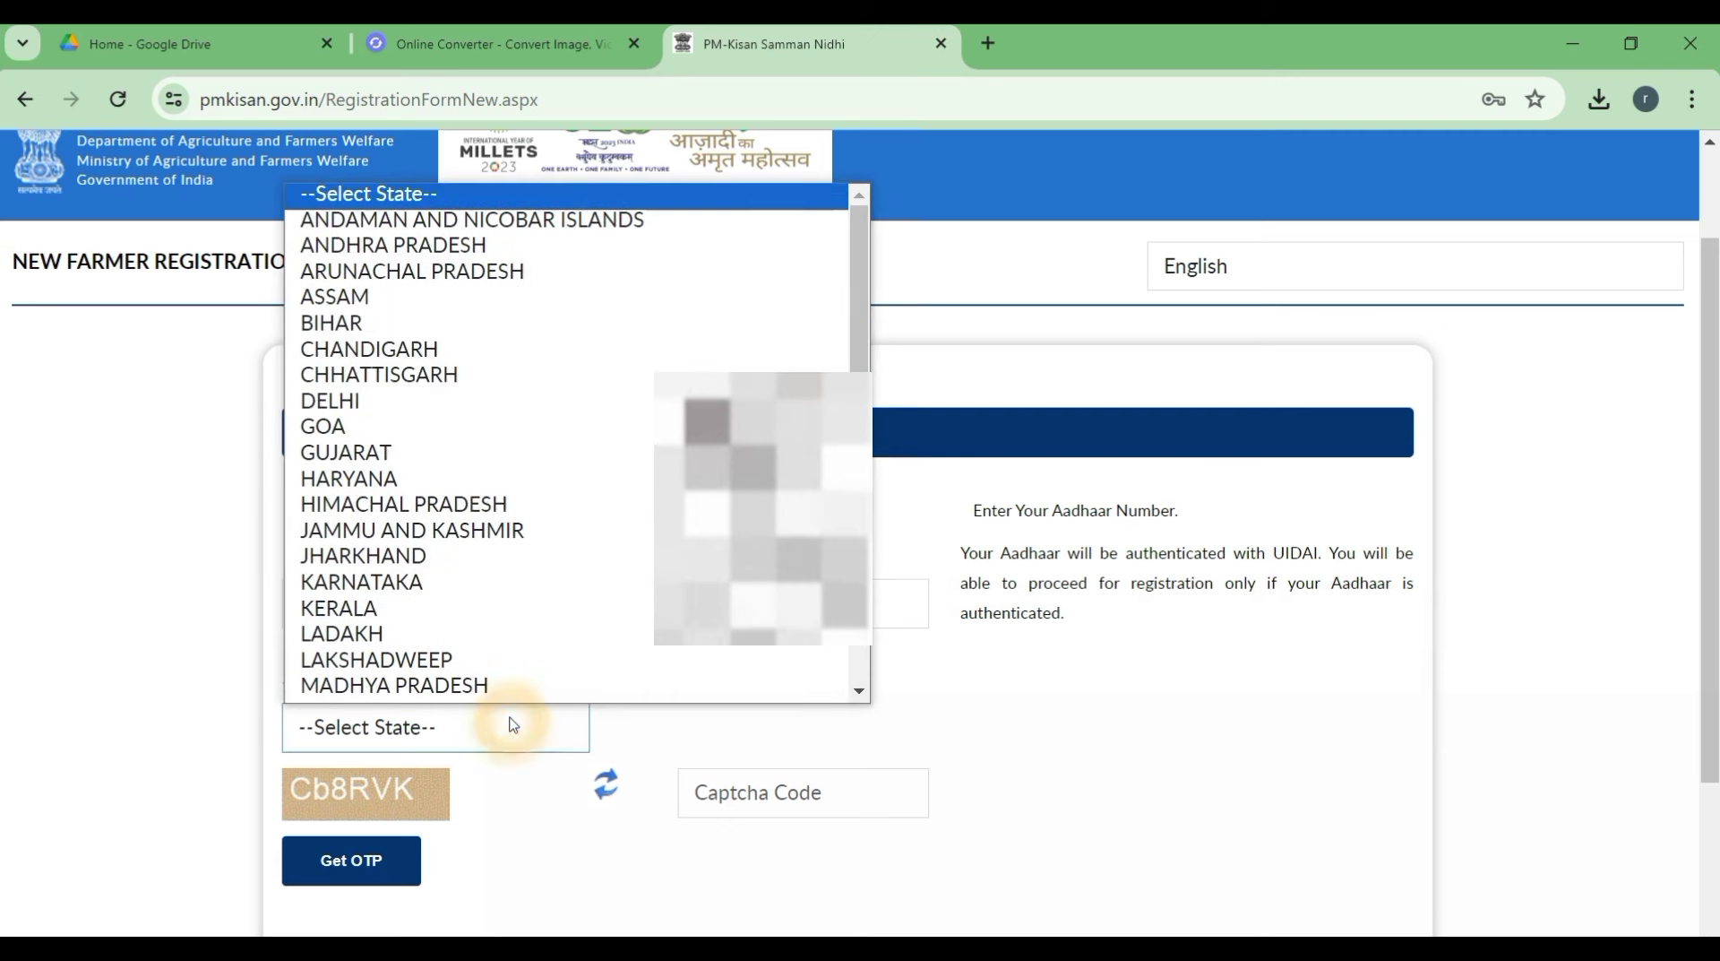
click(395, 245)
scroll(538, 448, down, 1)
click(692, 664)
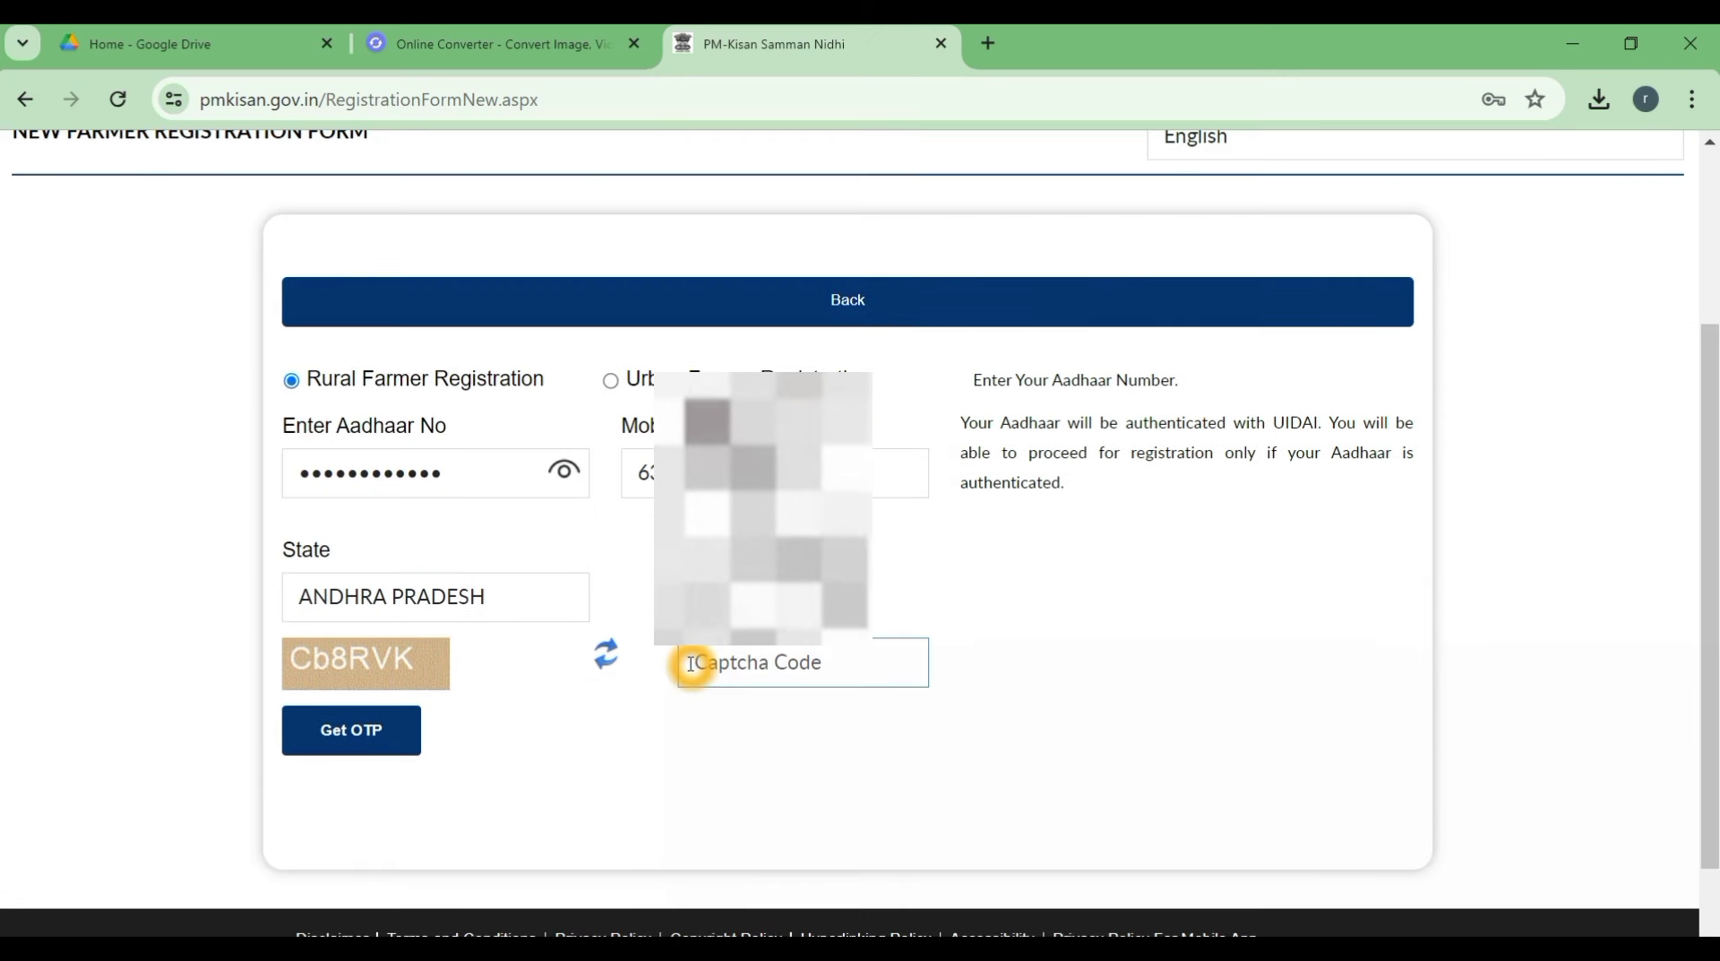
text(Cb8RVK)
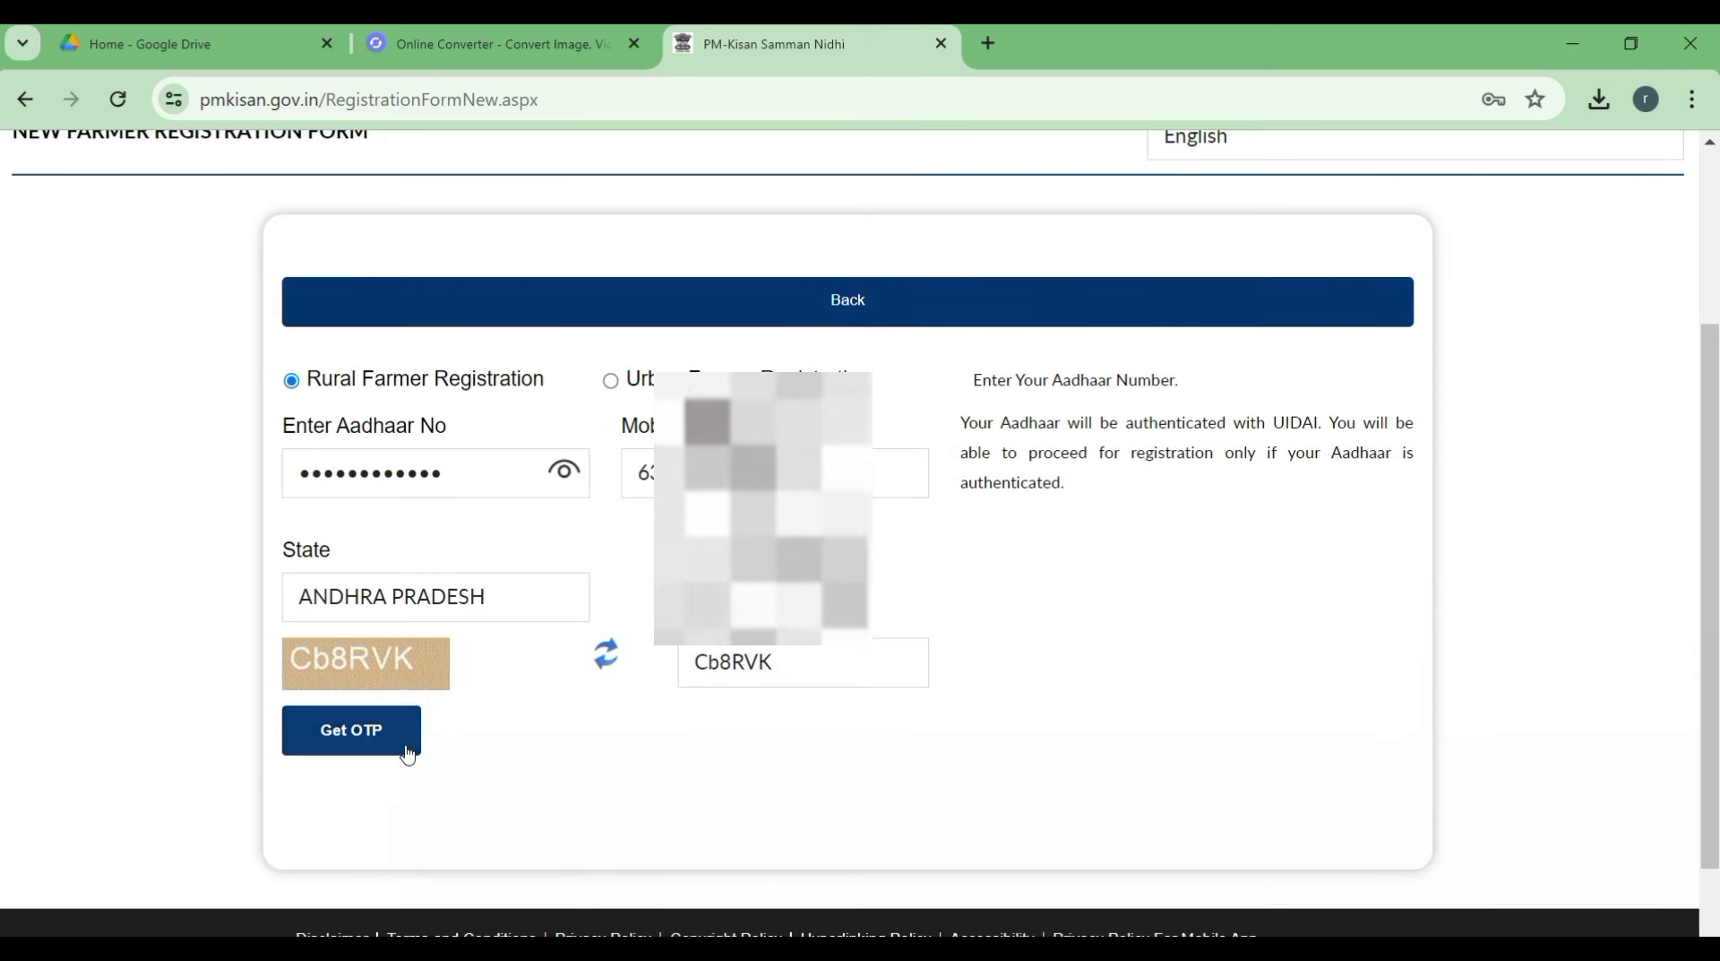
Step: Request the mobile OTP, enter the received code with captcha bCKJvJ, and submit
click(391, 738)
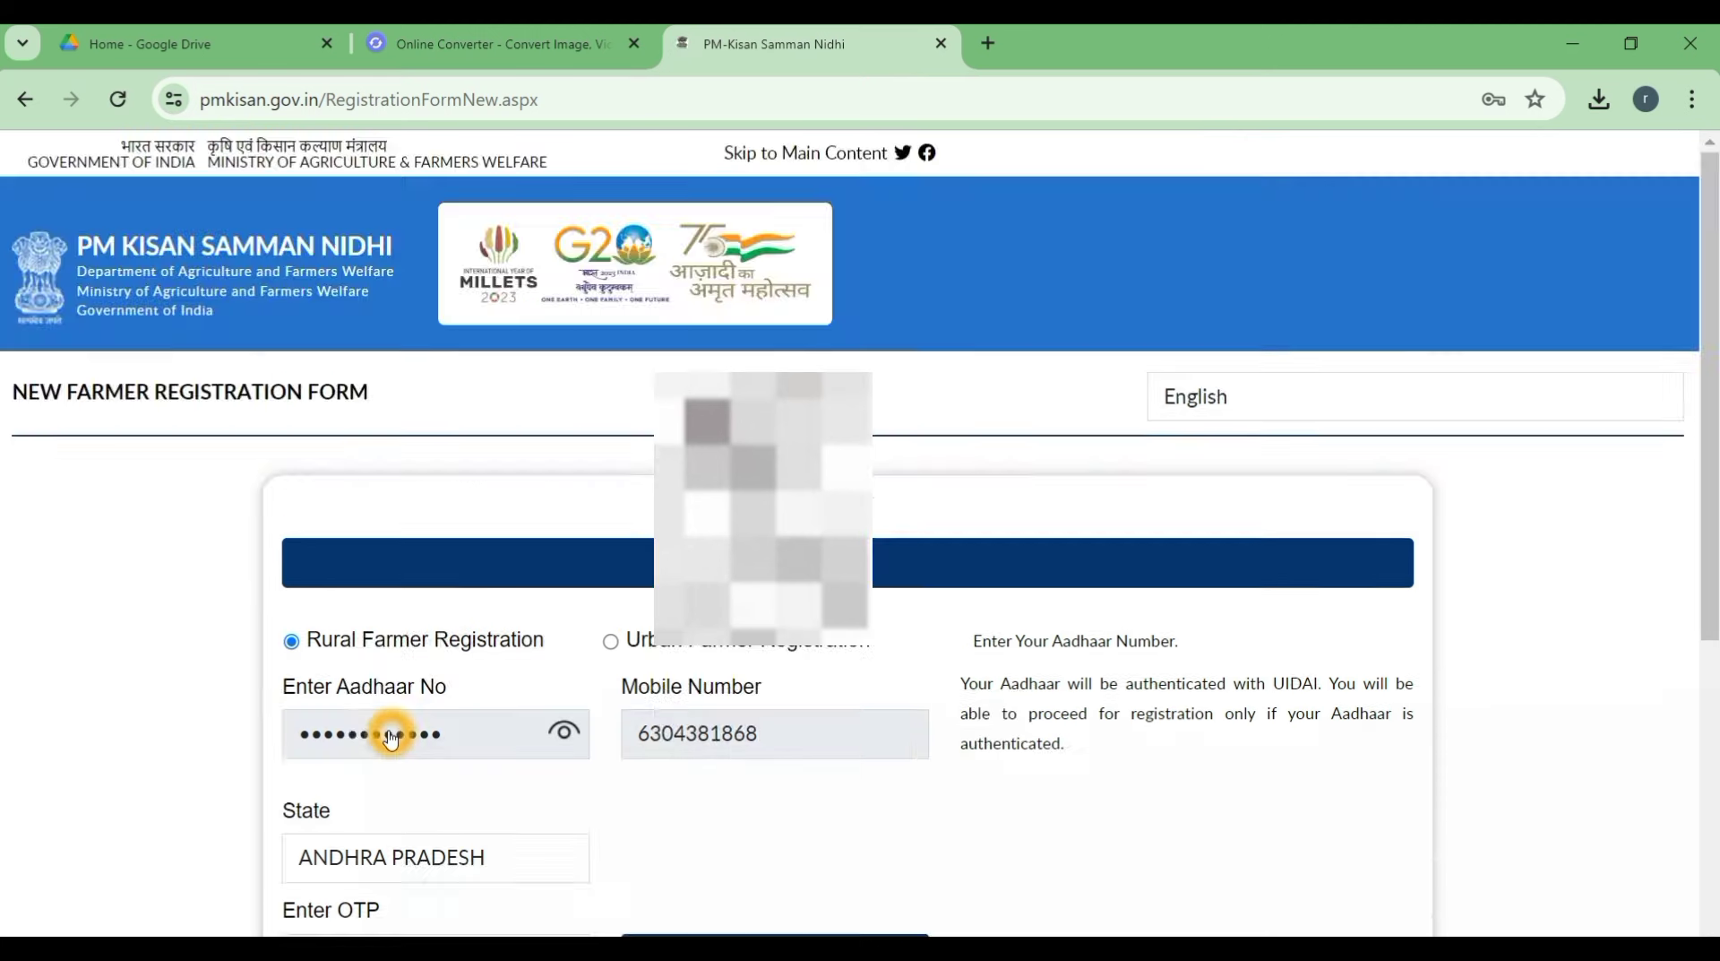
click(453, 695)
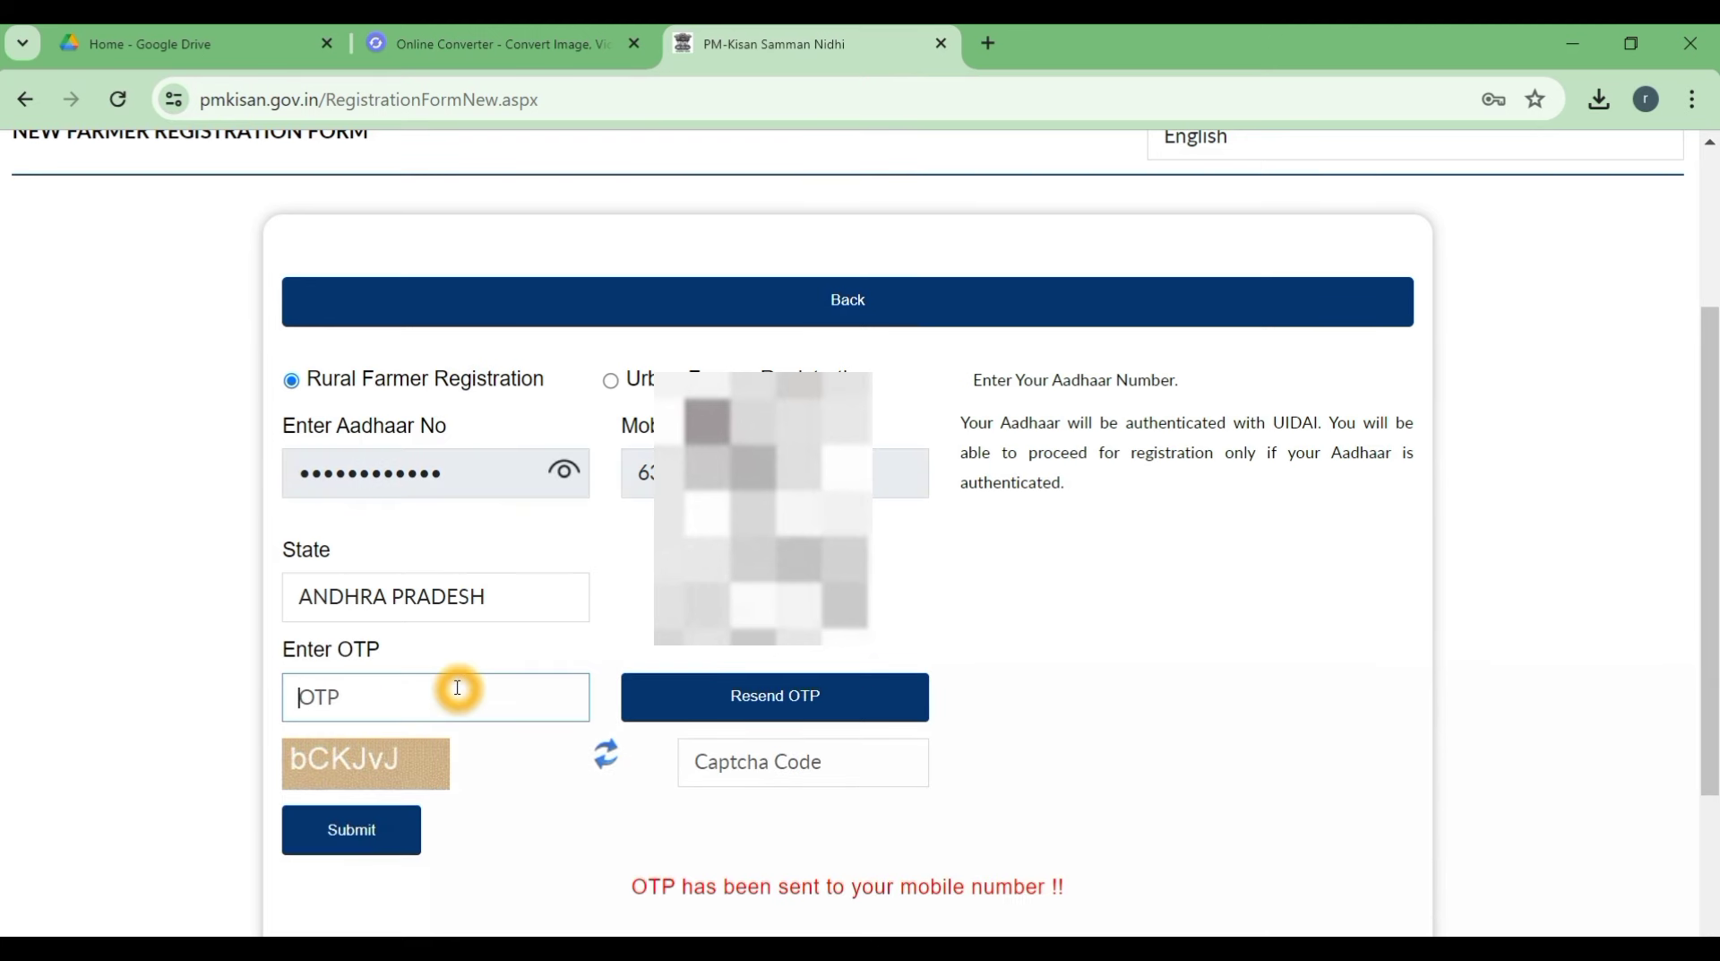
click(754, 759)
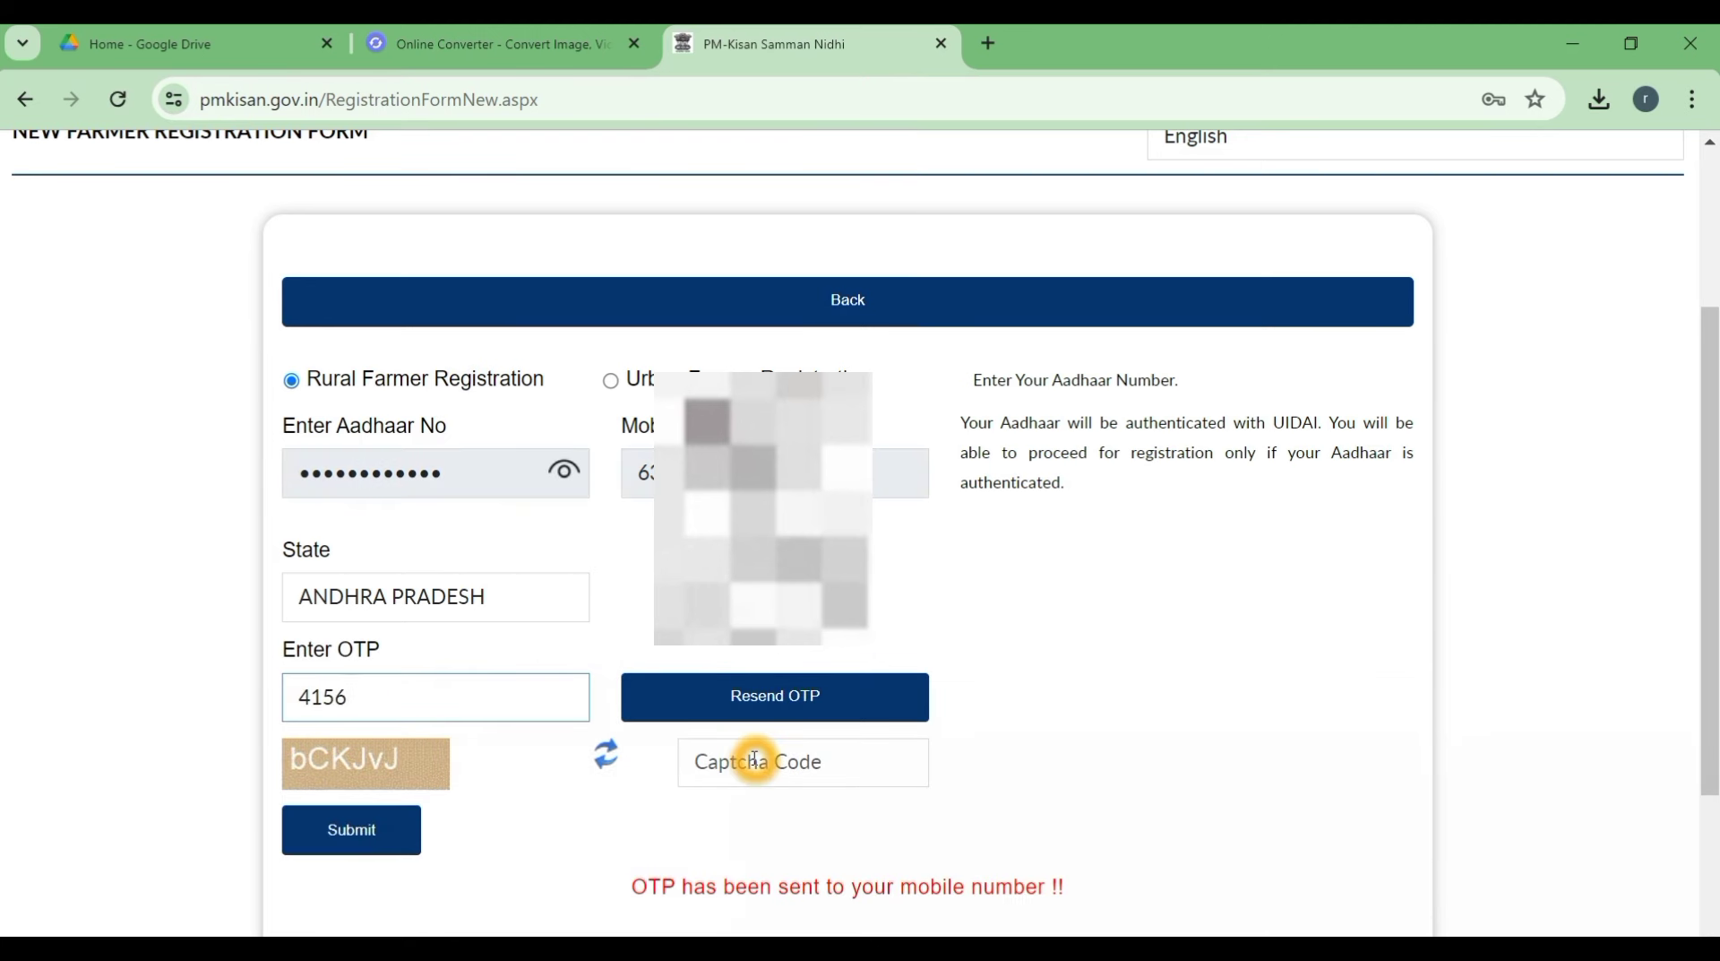
text(bCKJvJ)
click(372, 830)
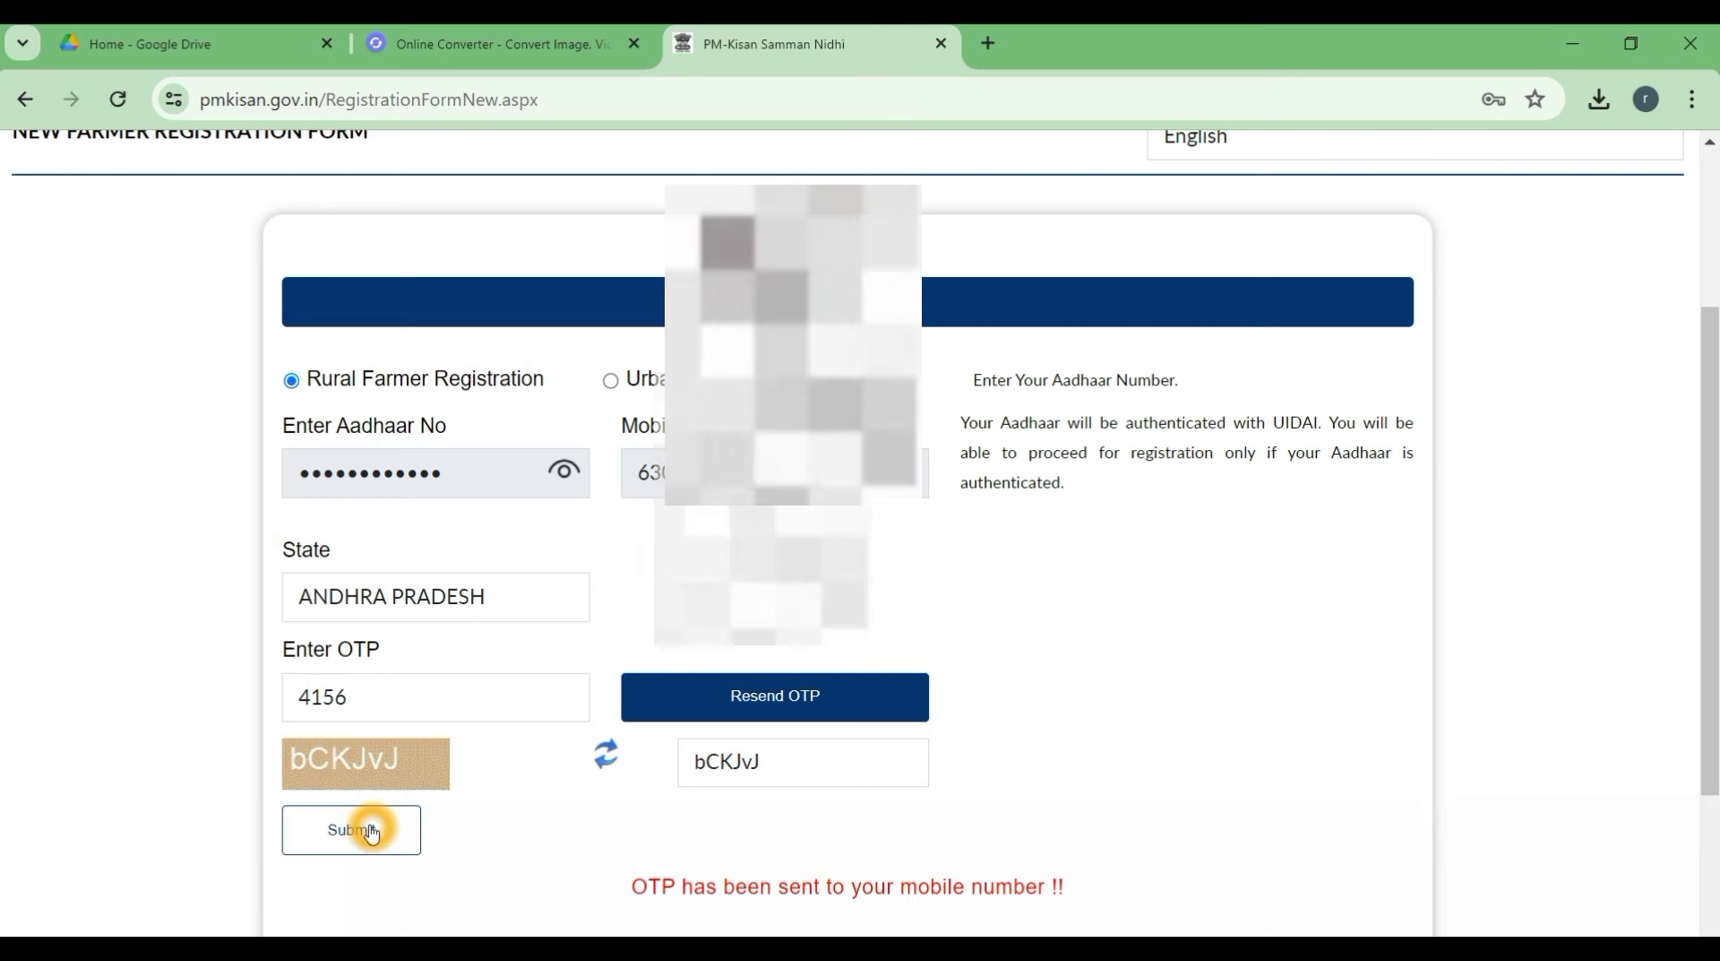
drag(823, 912, 1137, 914)
click(1068, 799)
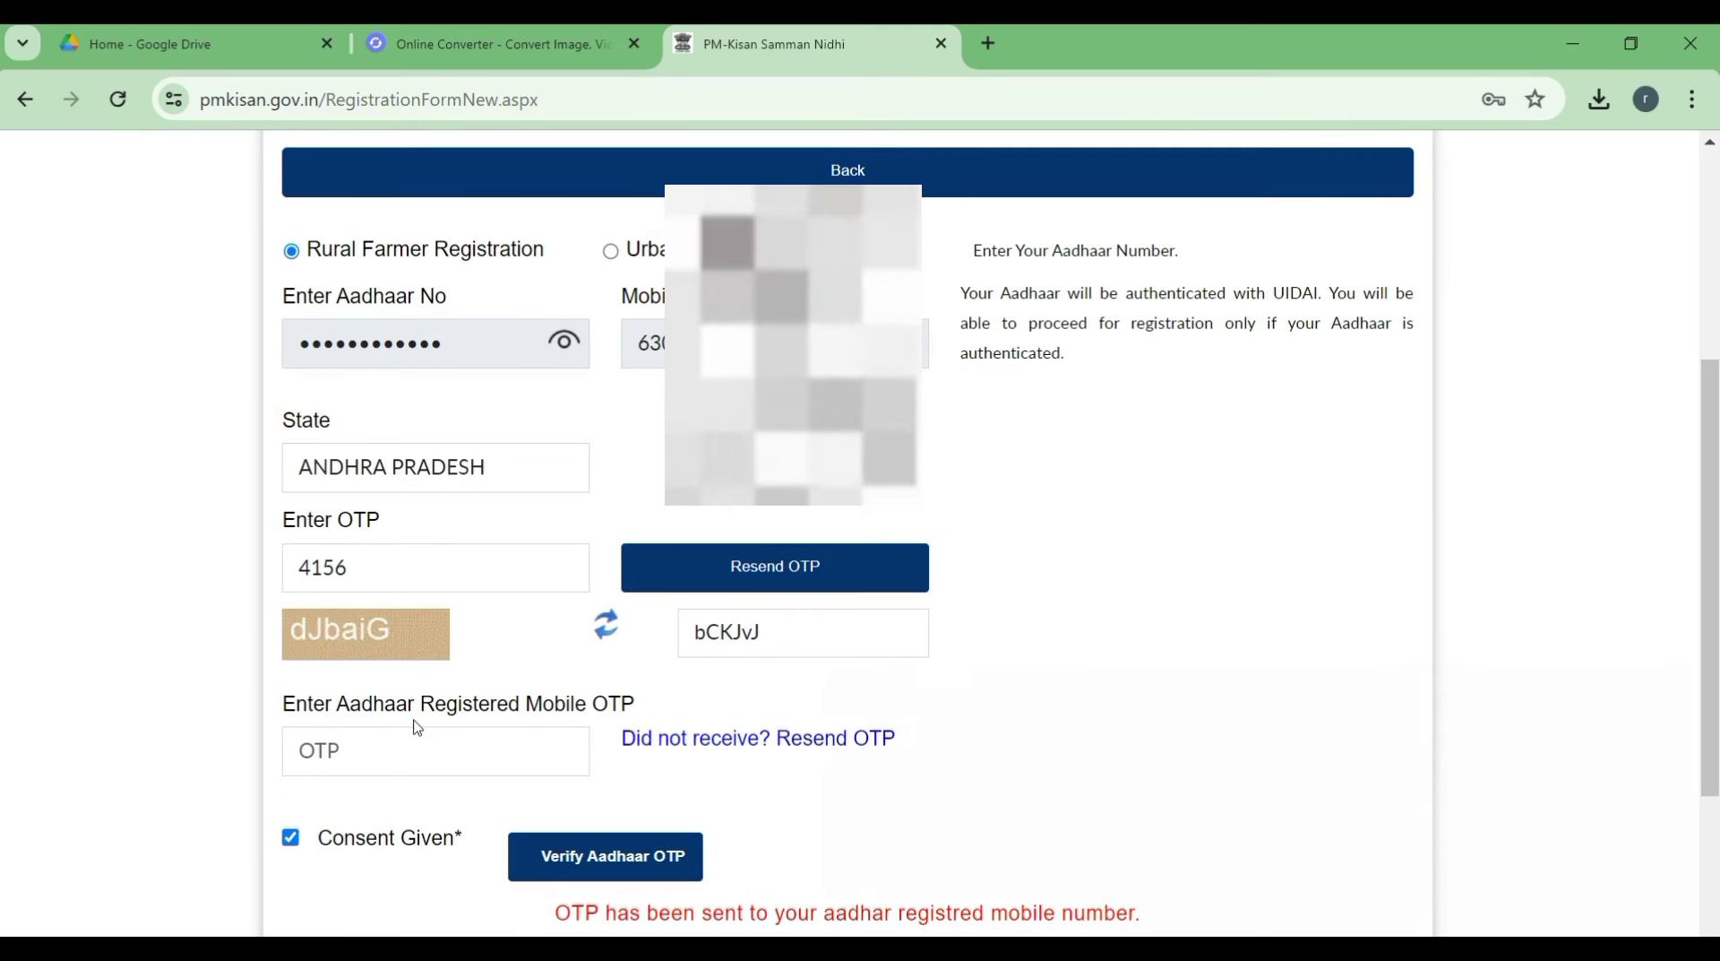
Step: Enter the Aadhaar-registered mobile OTP and verify it to open the full details form
click(433, 745)
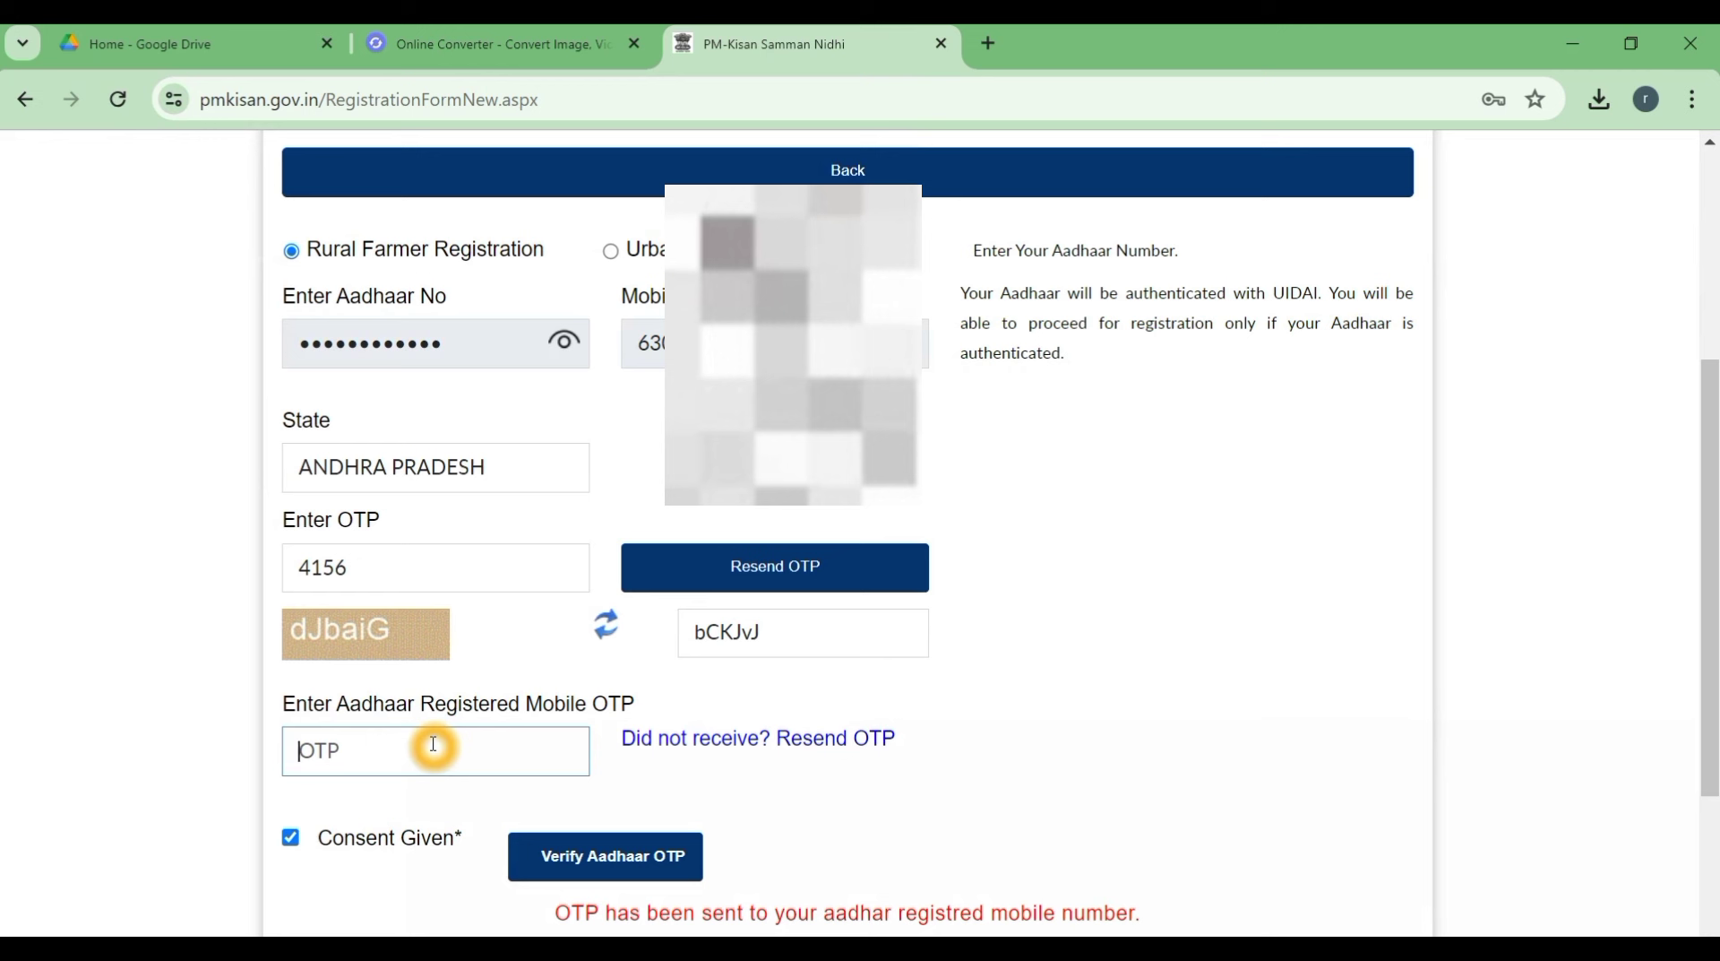
click(726, 564)
scroll(725, 565, down, 1)
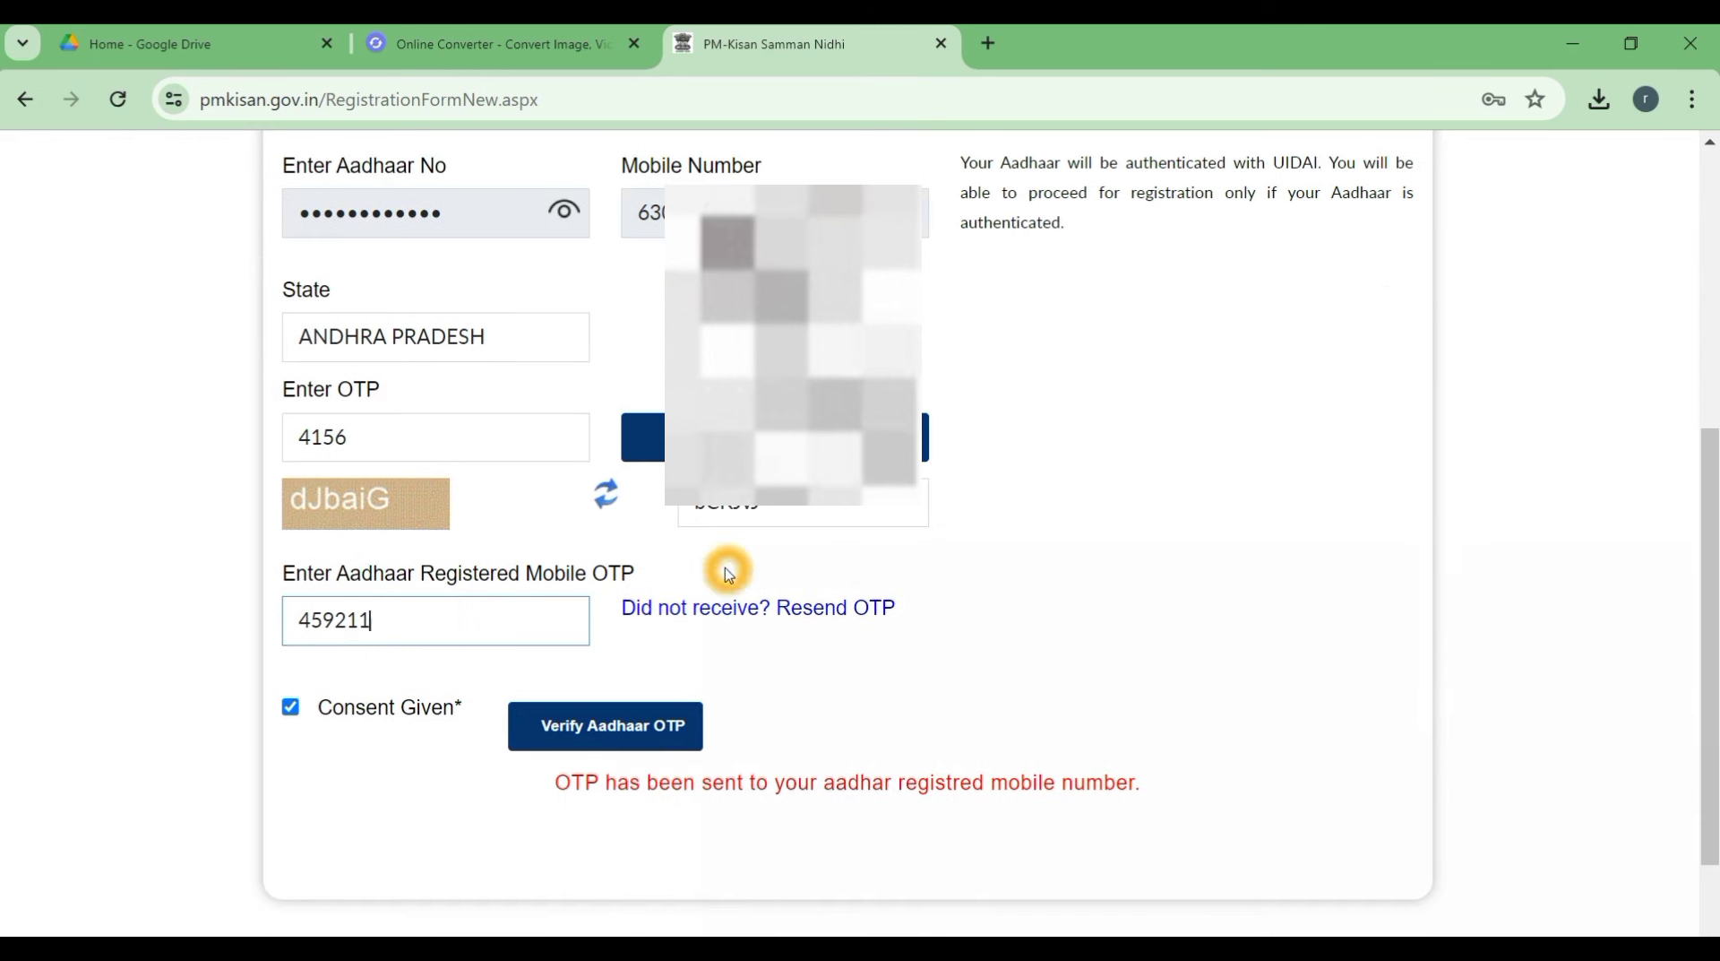
drag(772, 505, 664, 510)
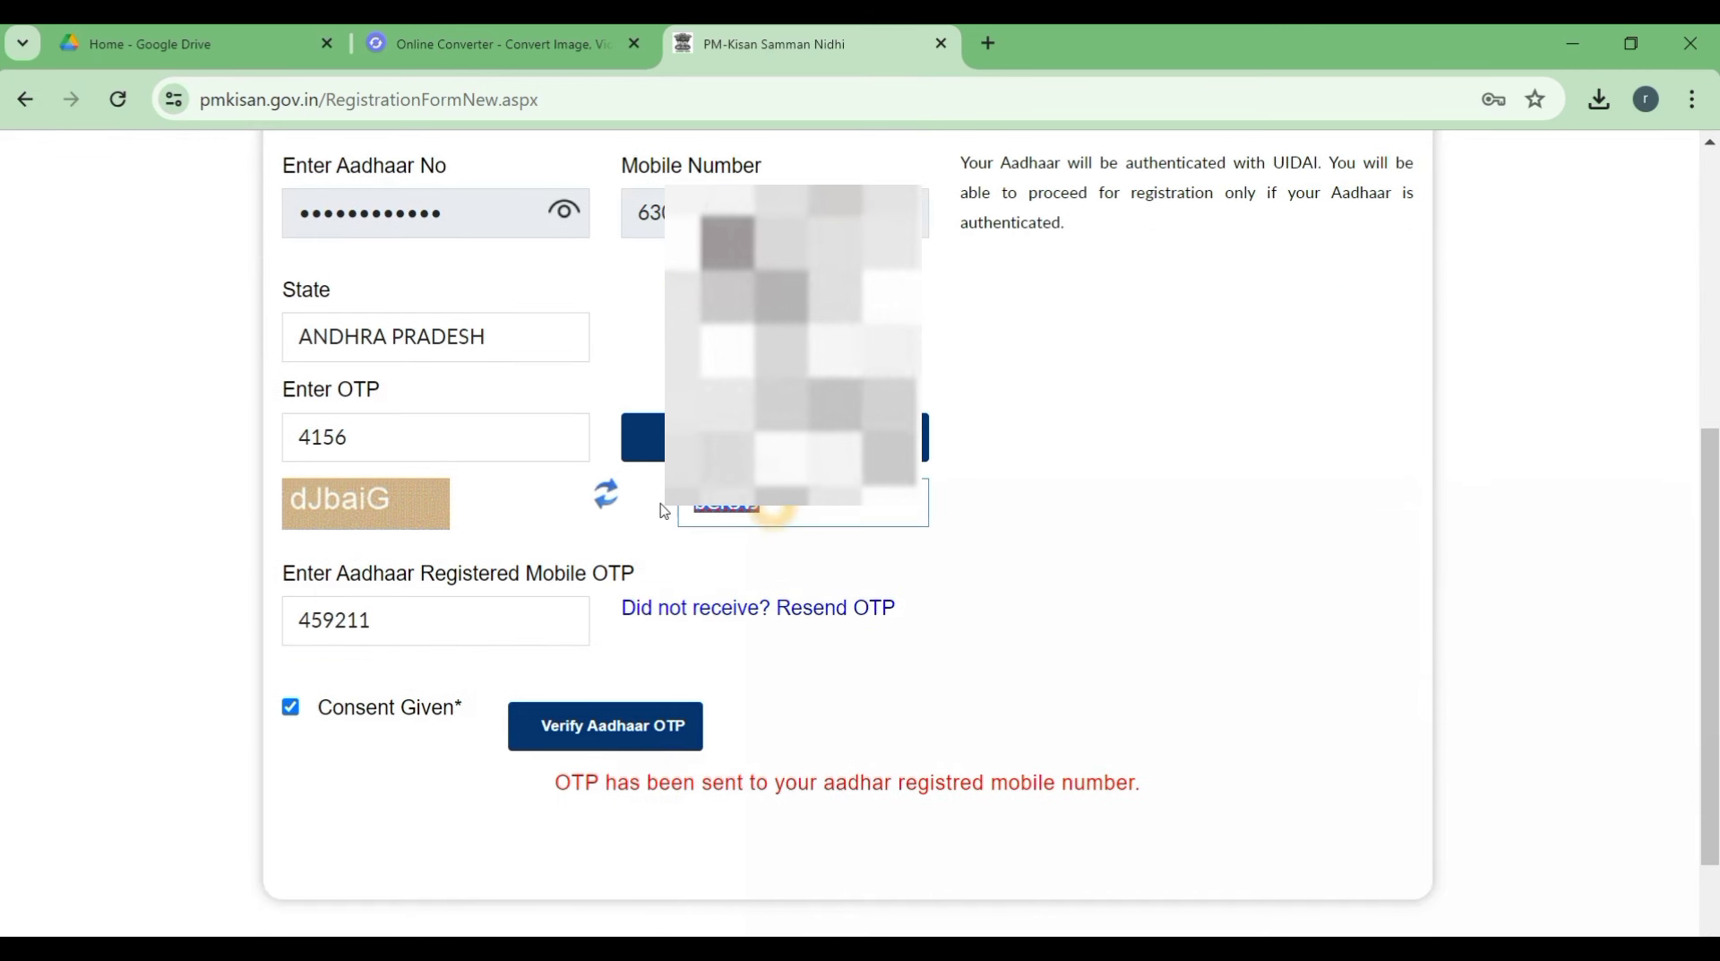
click(644, 740)
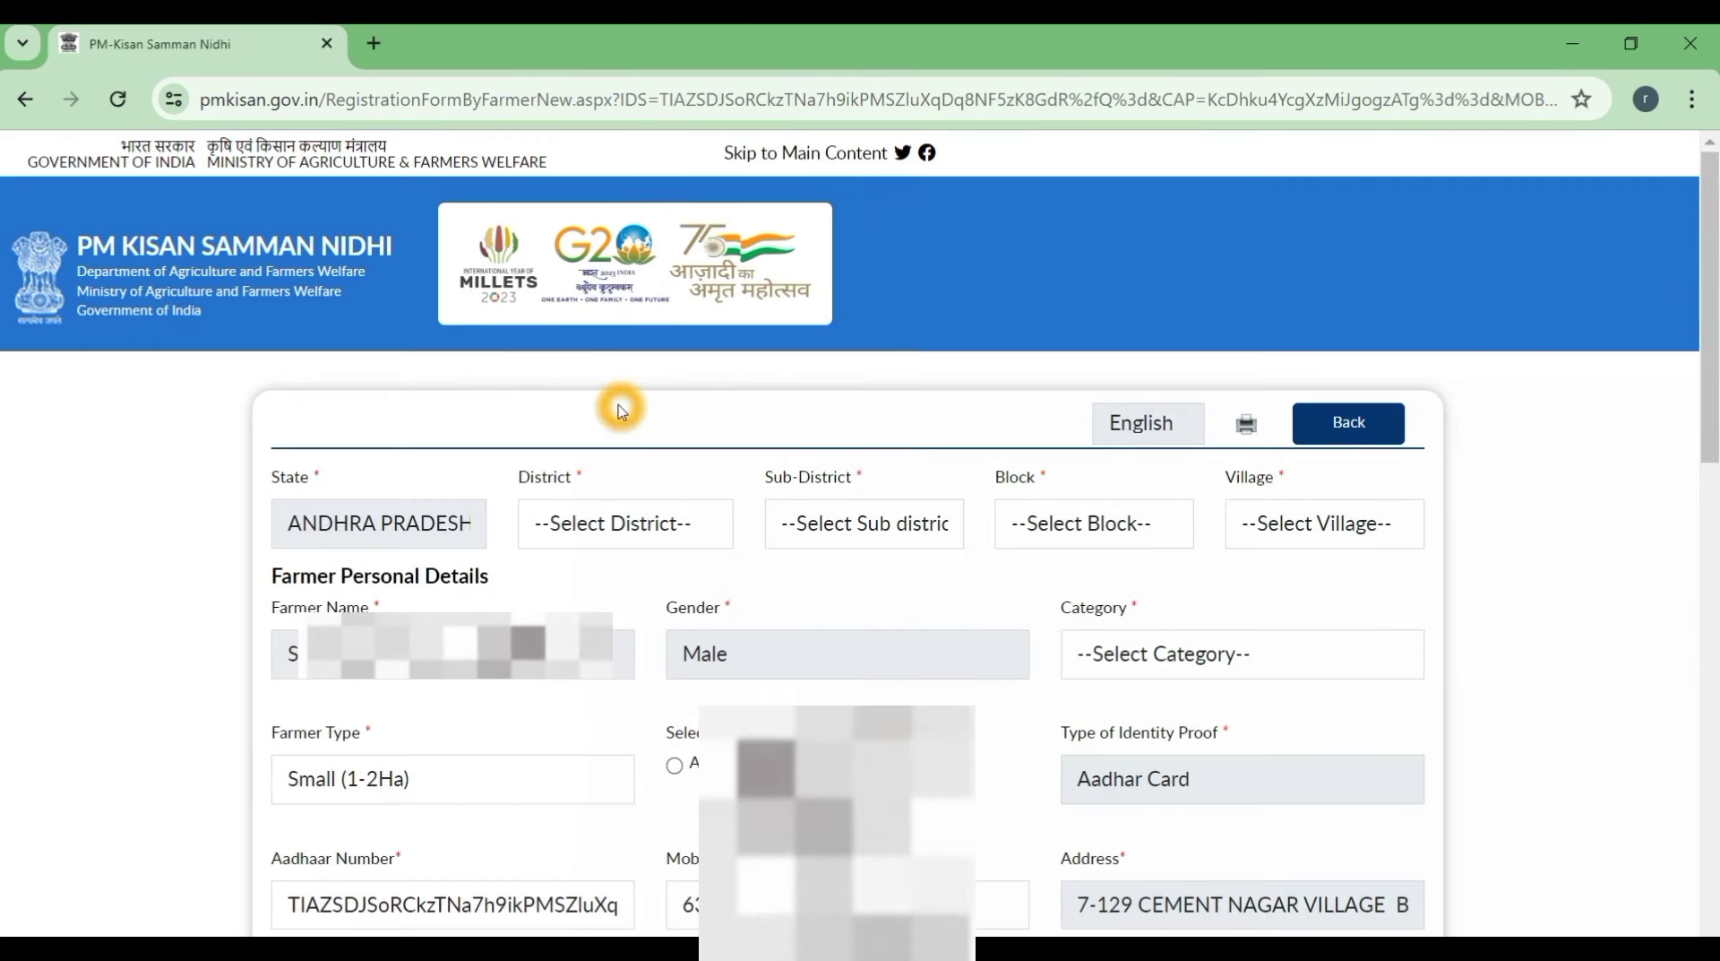
Step: Click through the pre-filled fields at the top of the registration details form
click(306, 486)
click(578, 493)
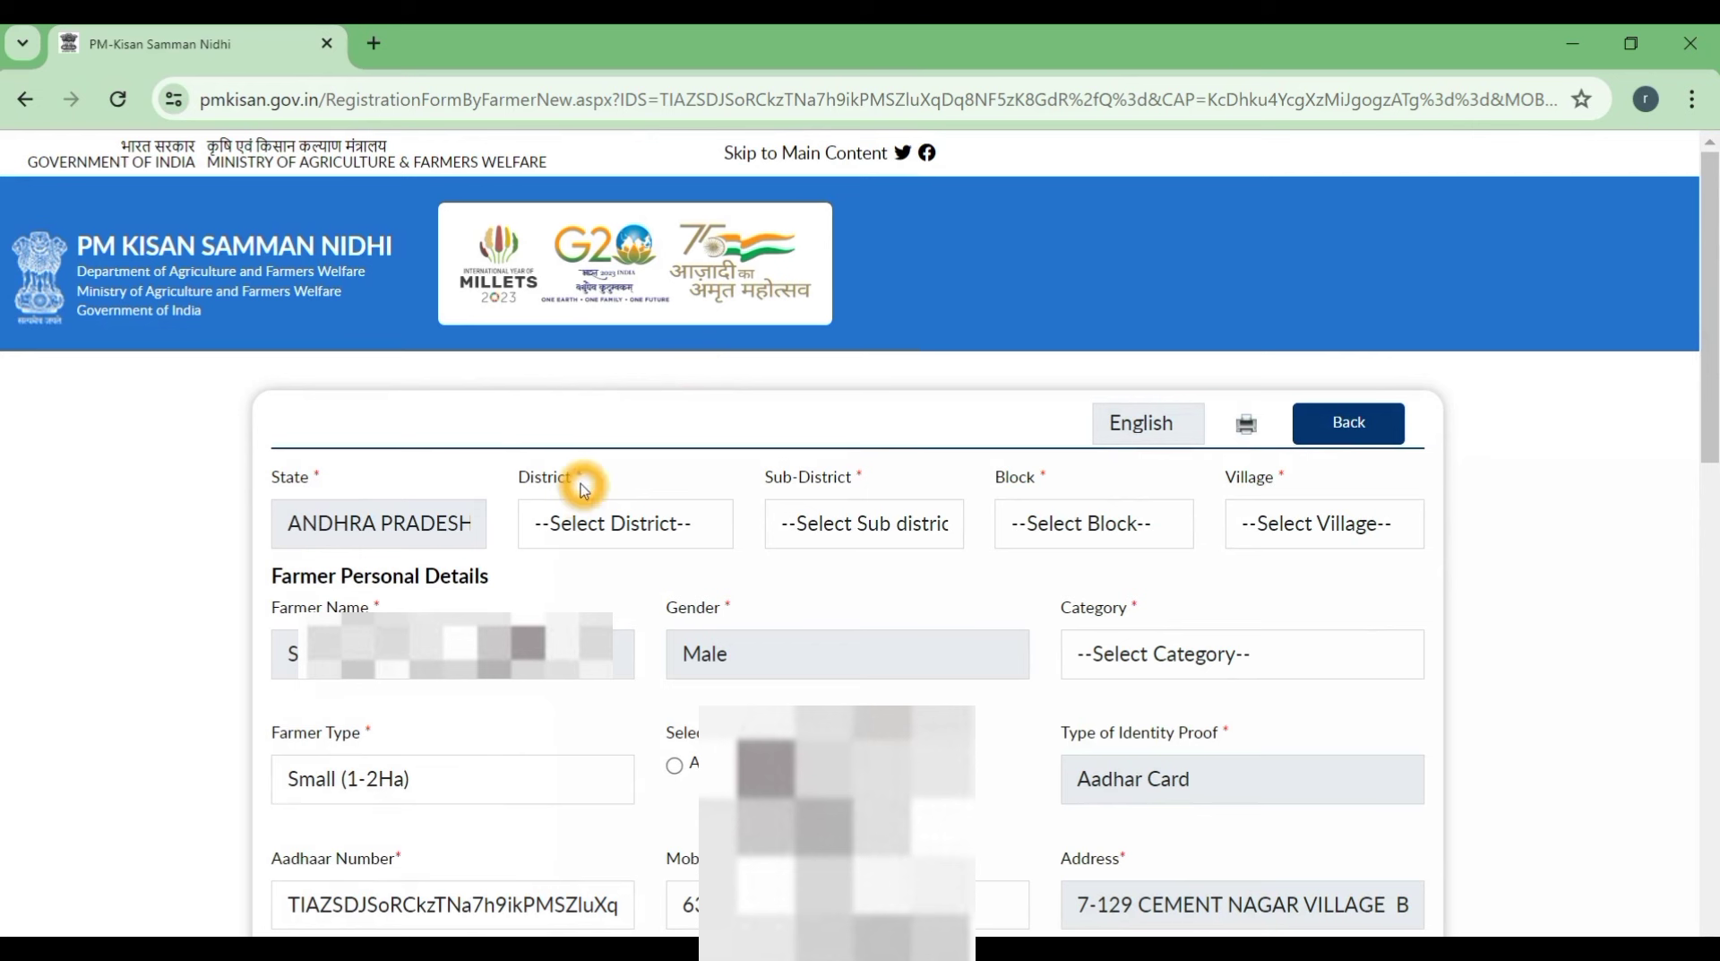
click(833, 487)
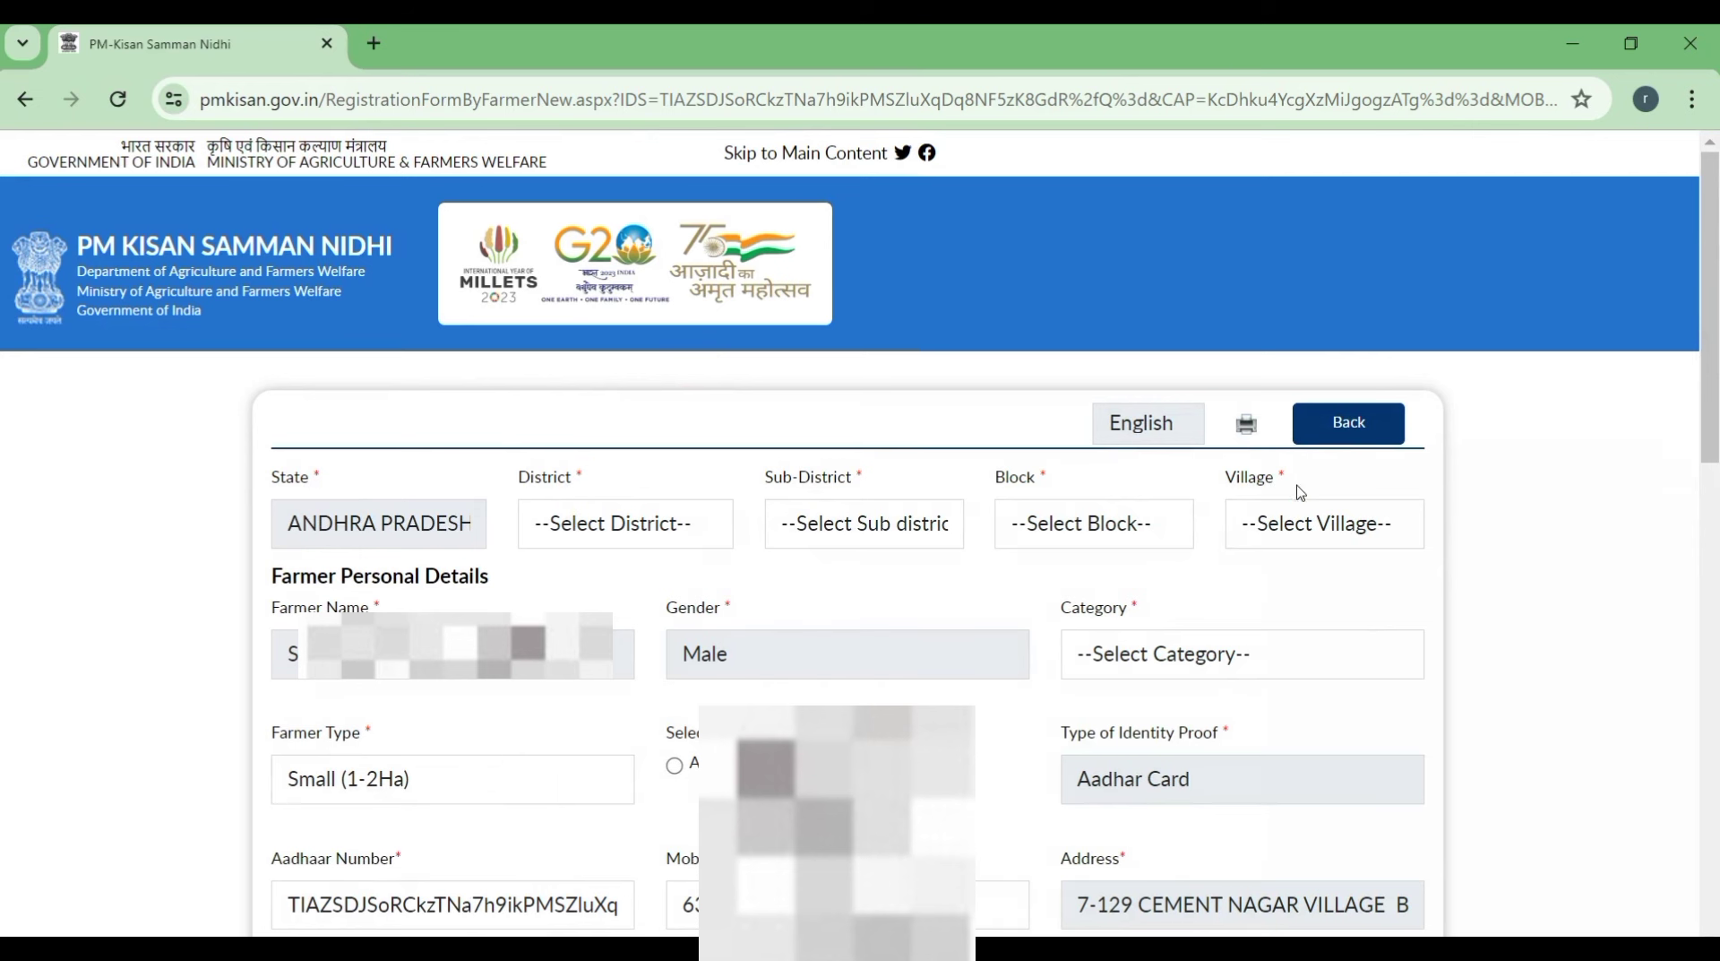
click(1305, 569)
scroll(1306, 569, down, 1)
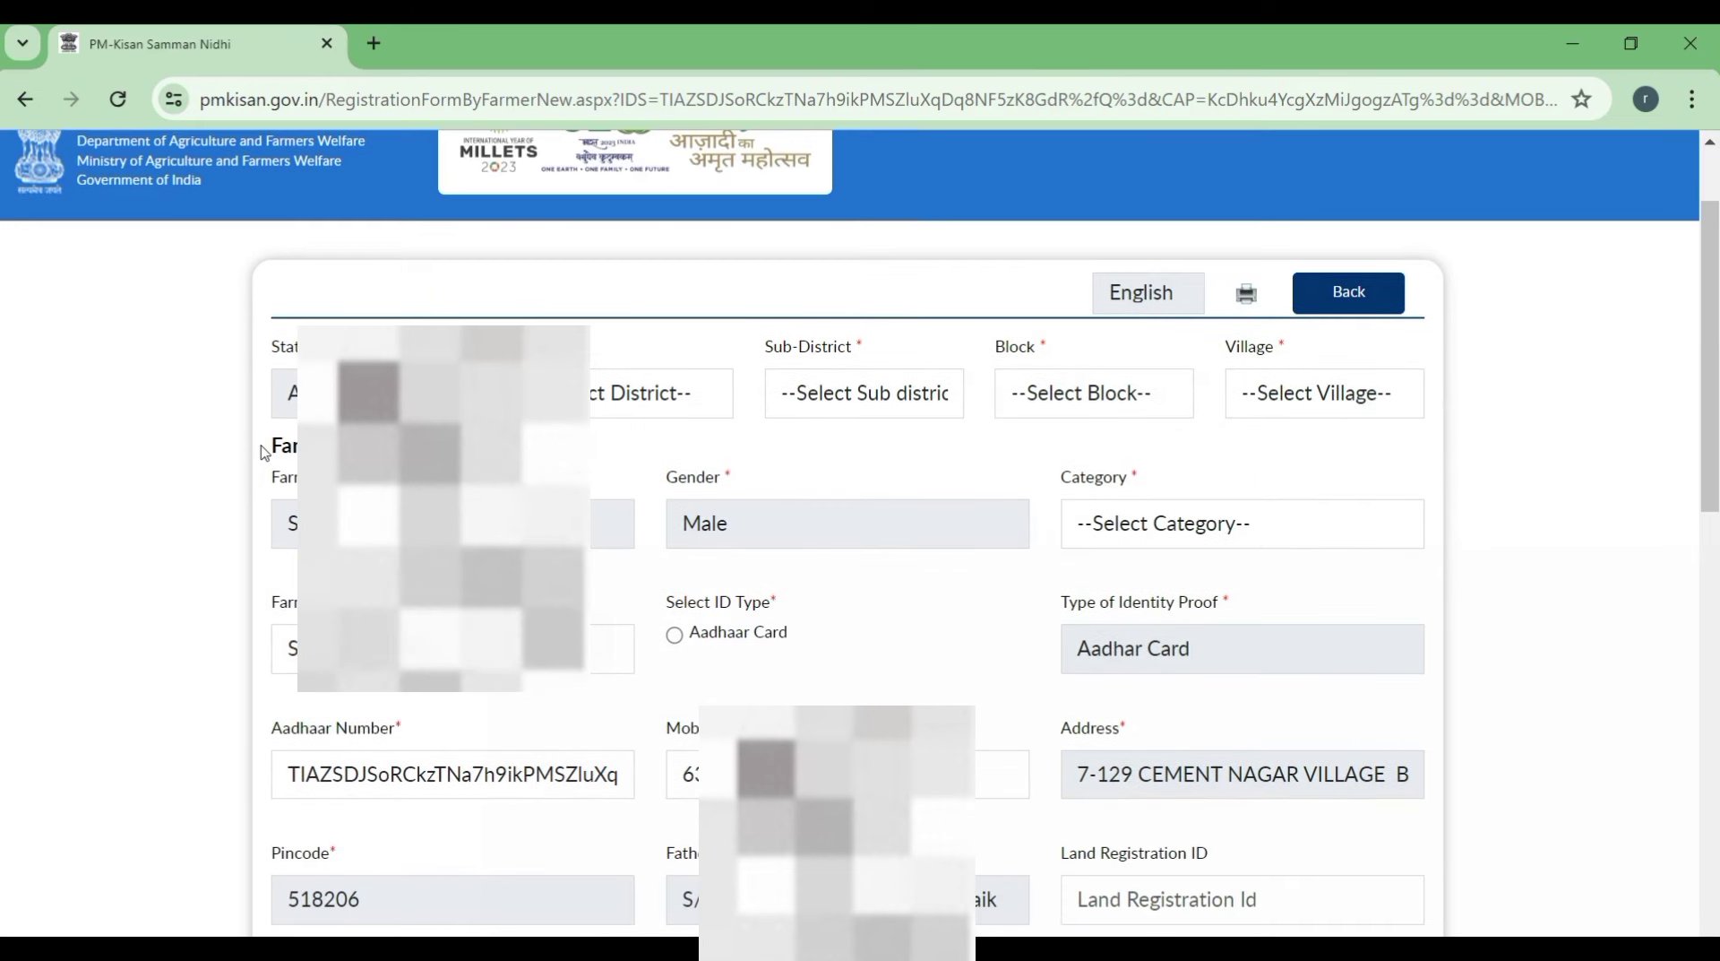
click(261, 445)
double_click(262, 445)
Step: Set Category to ST, Farmer Type to Small (1-2Ha) and ID type to Aadhaar Card
click(1192, 538)
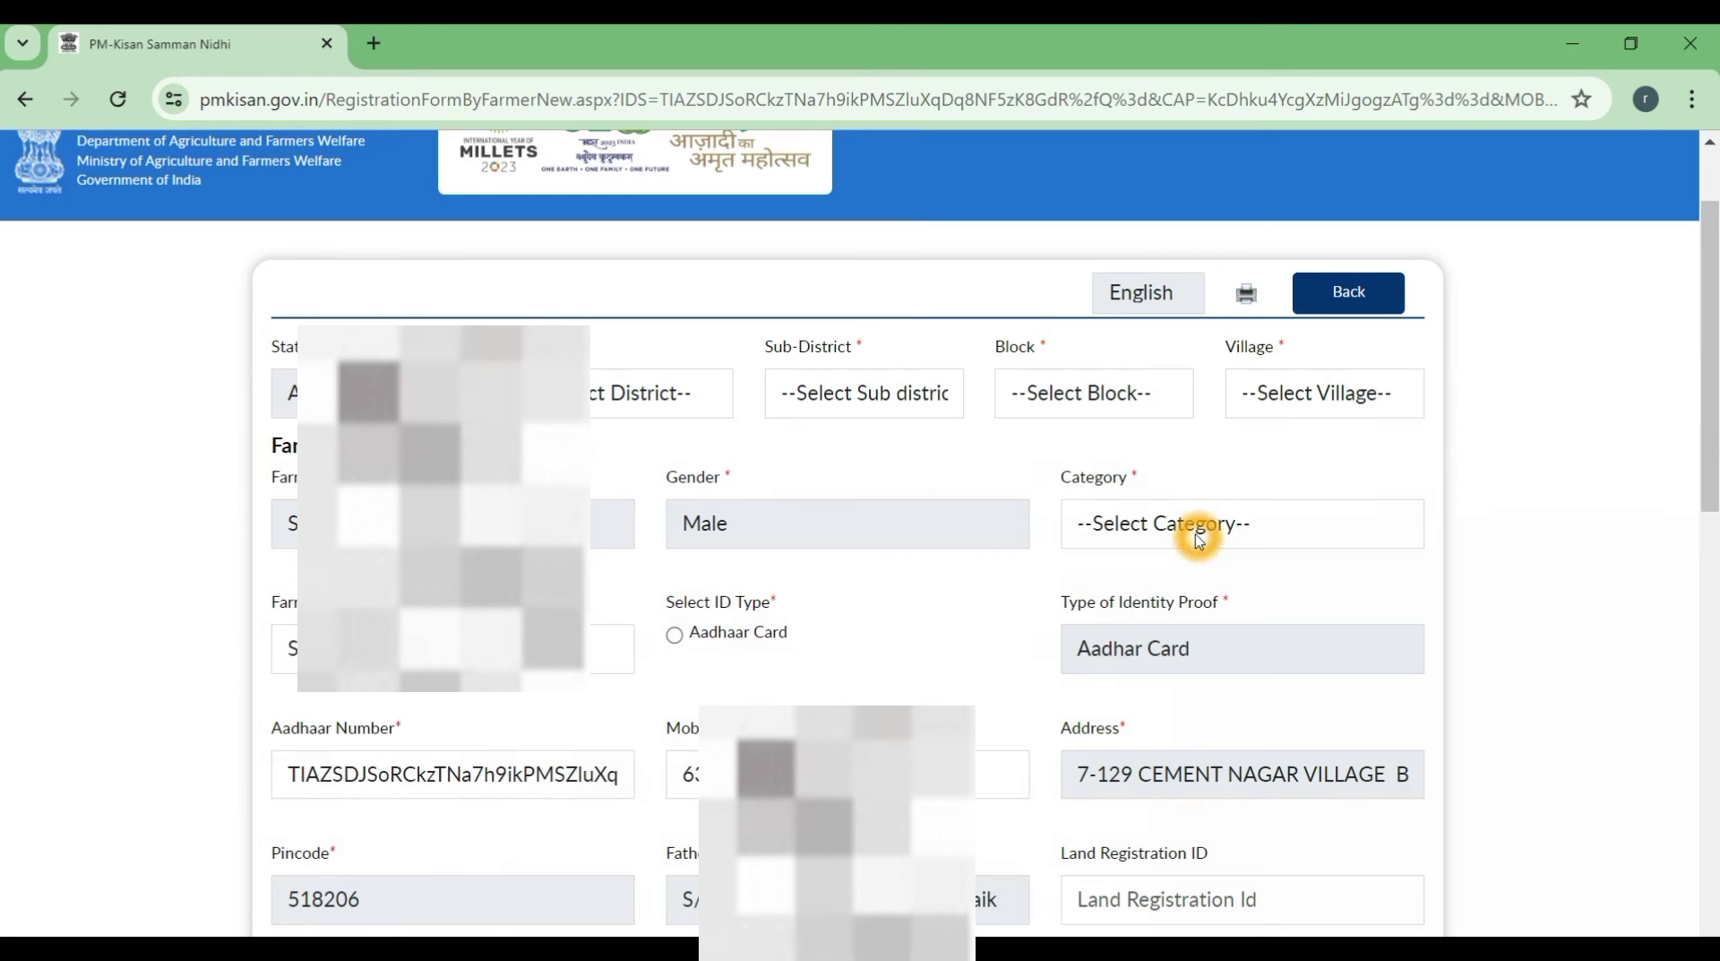
click(1152, 612)
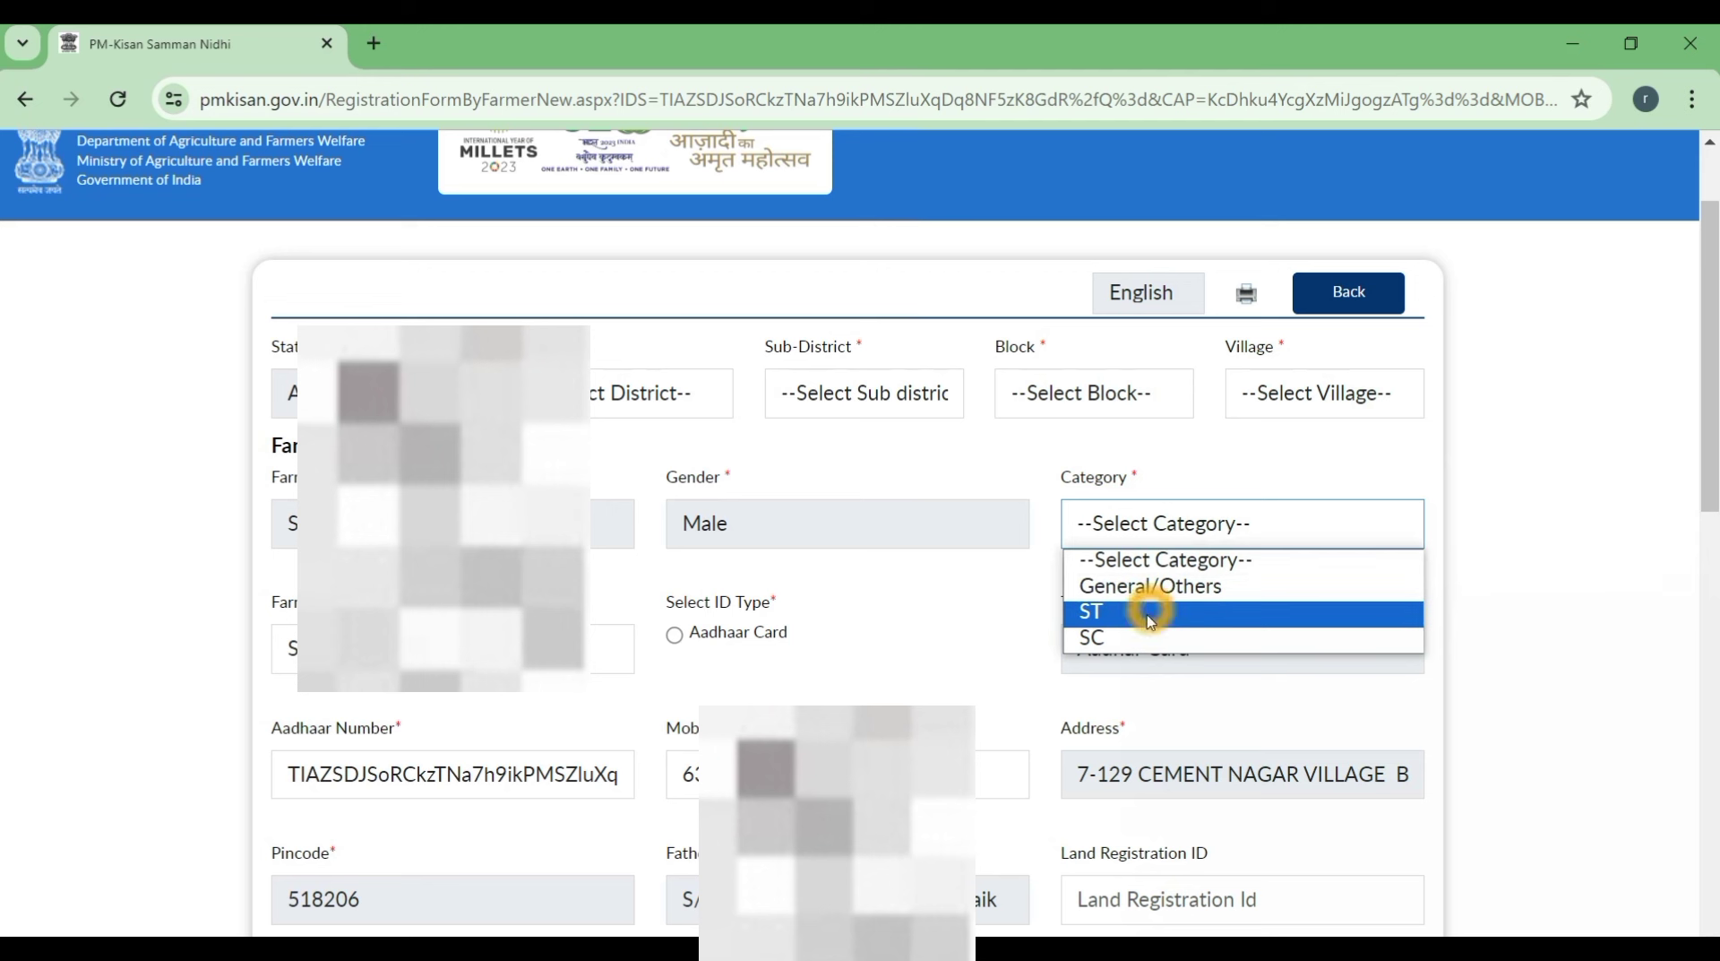
click(613, 648)
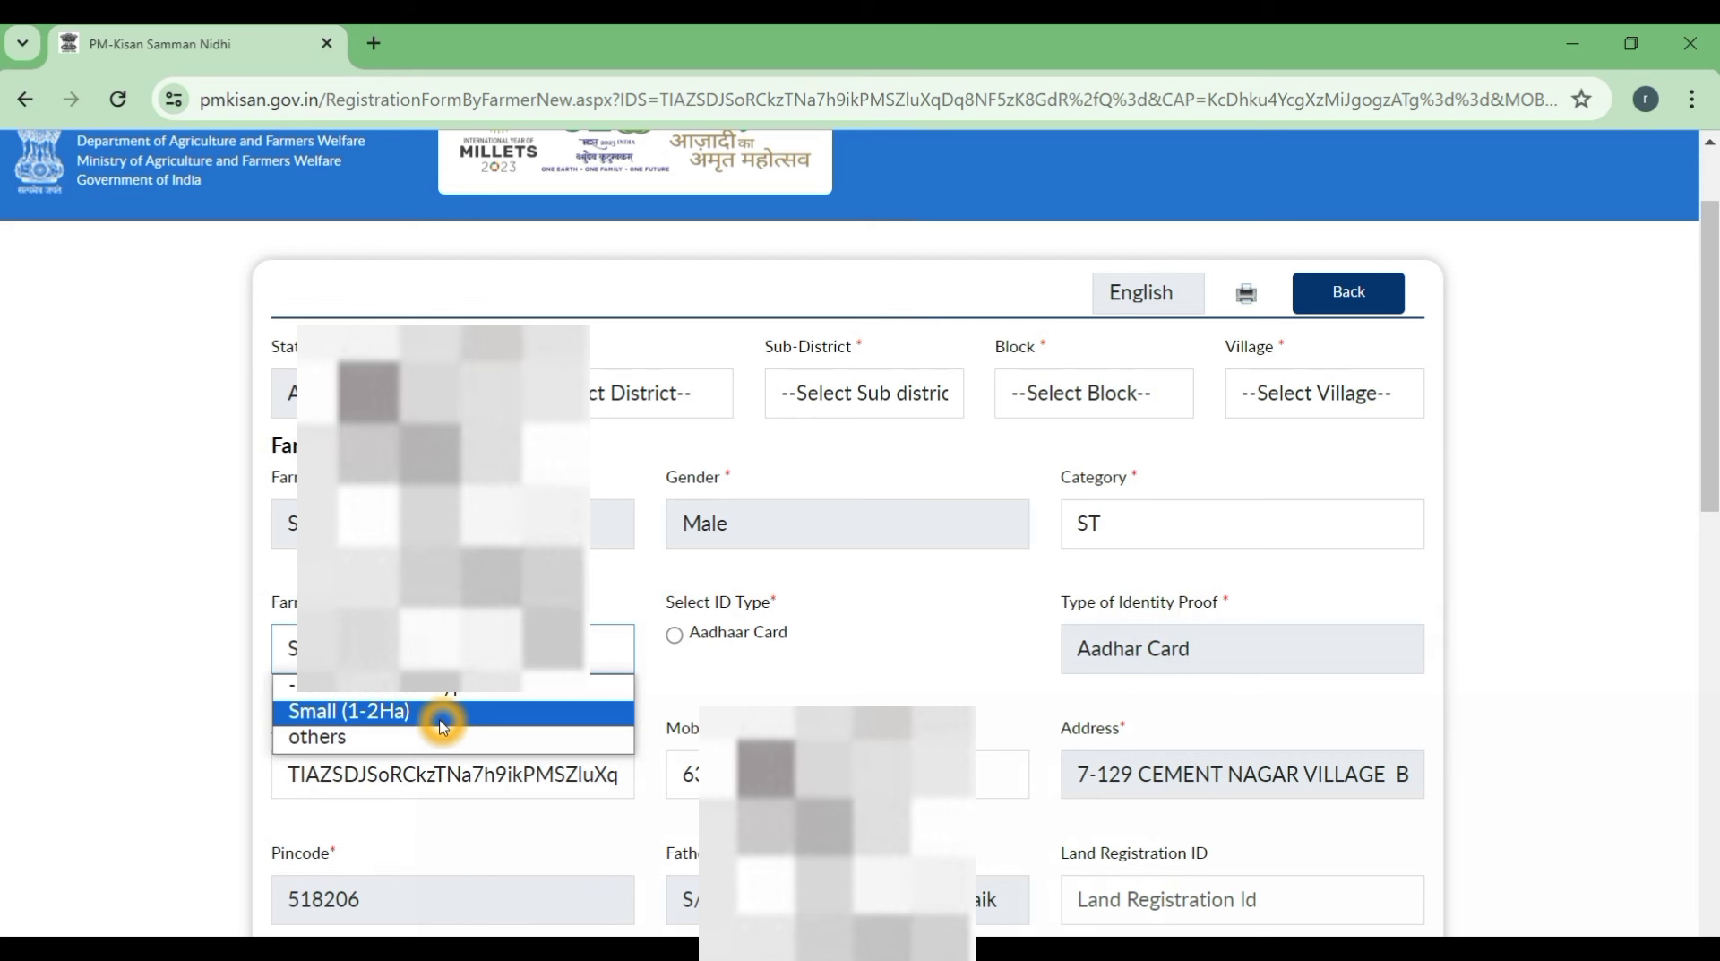
click(441, 722)
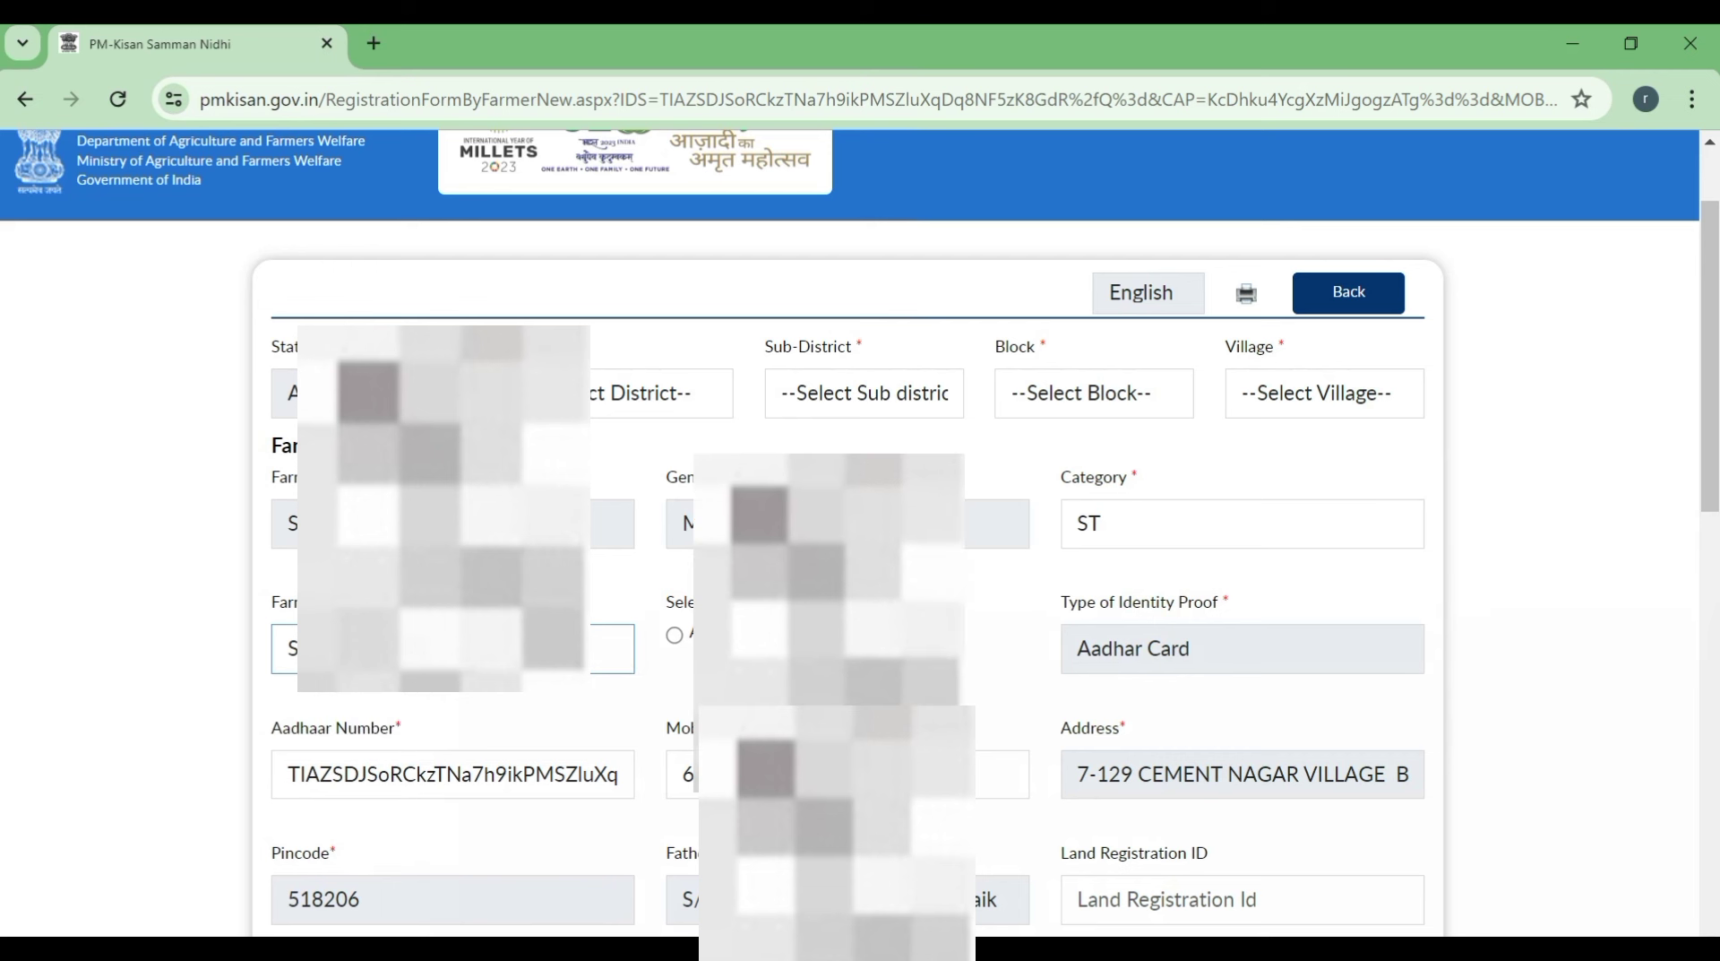
click(674, 634)
scroll(674, 634, down, 1)
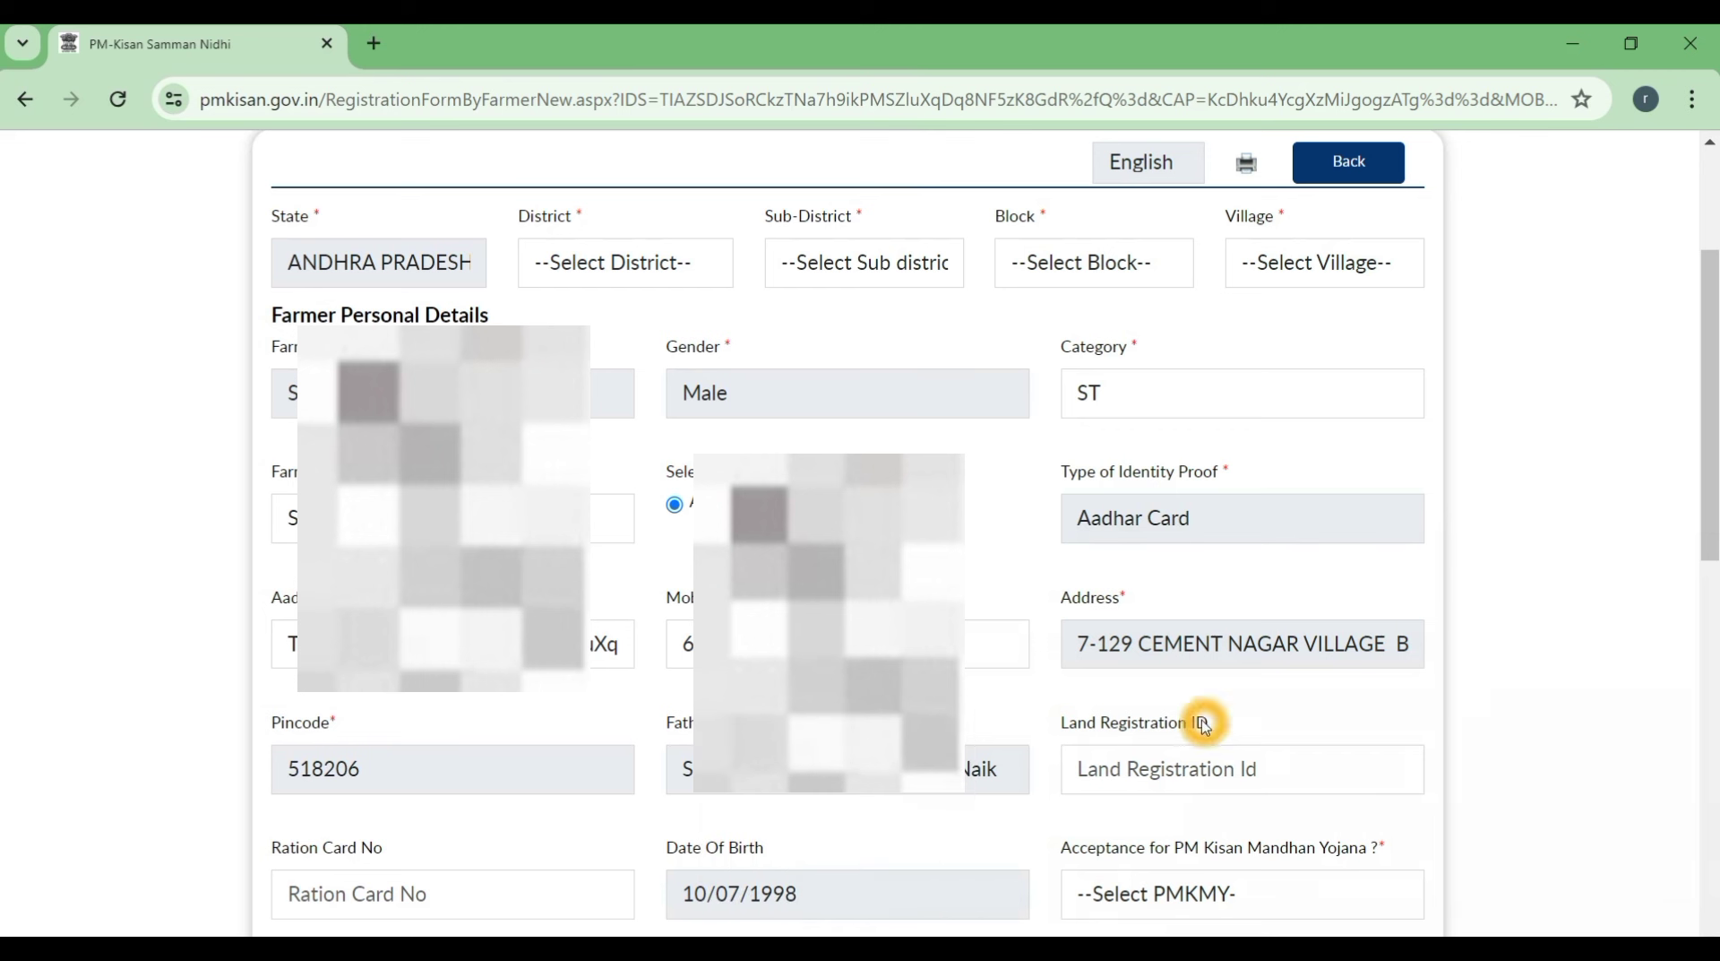
Step: Select the Land Registration ID field, then the Ration Card No field
click(1171, 778)
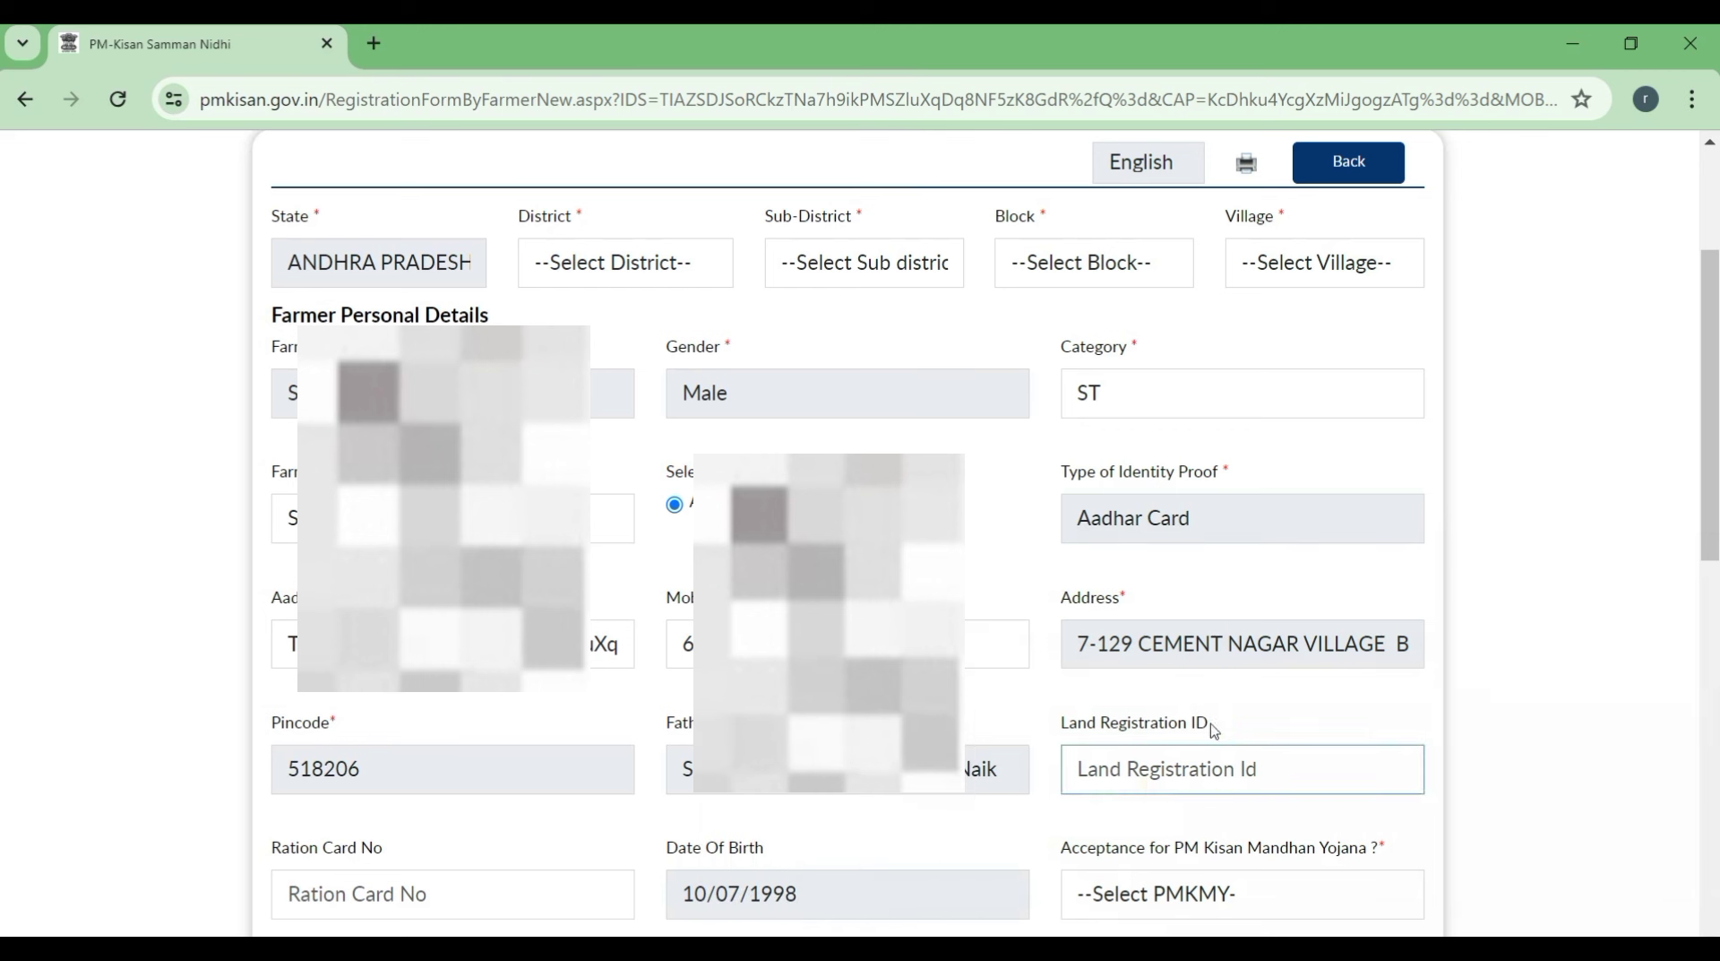
click(1196, 766)
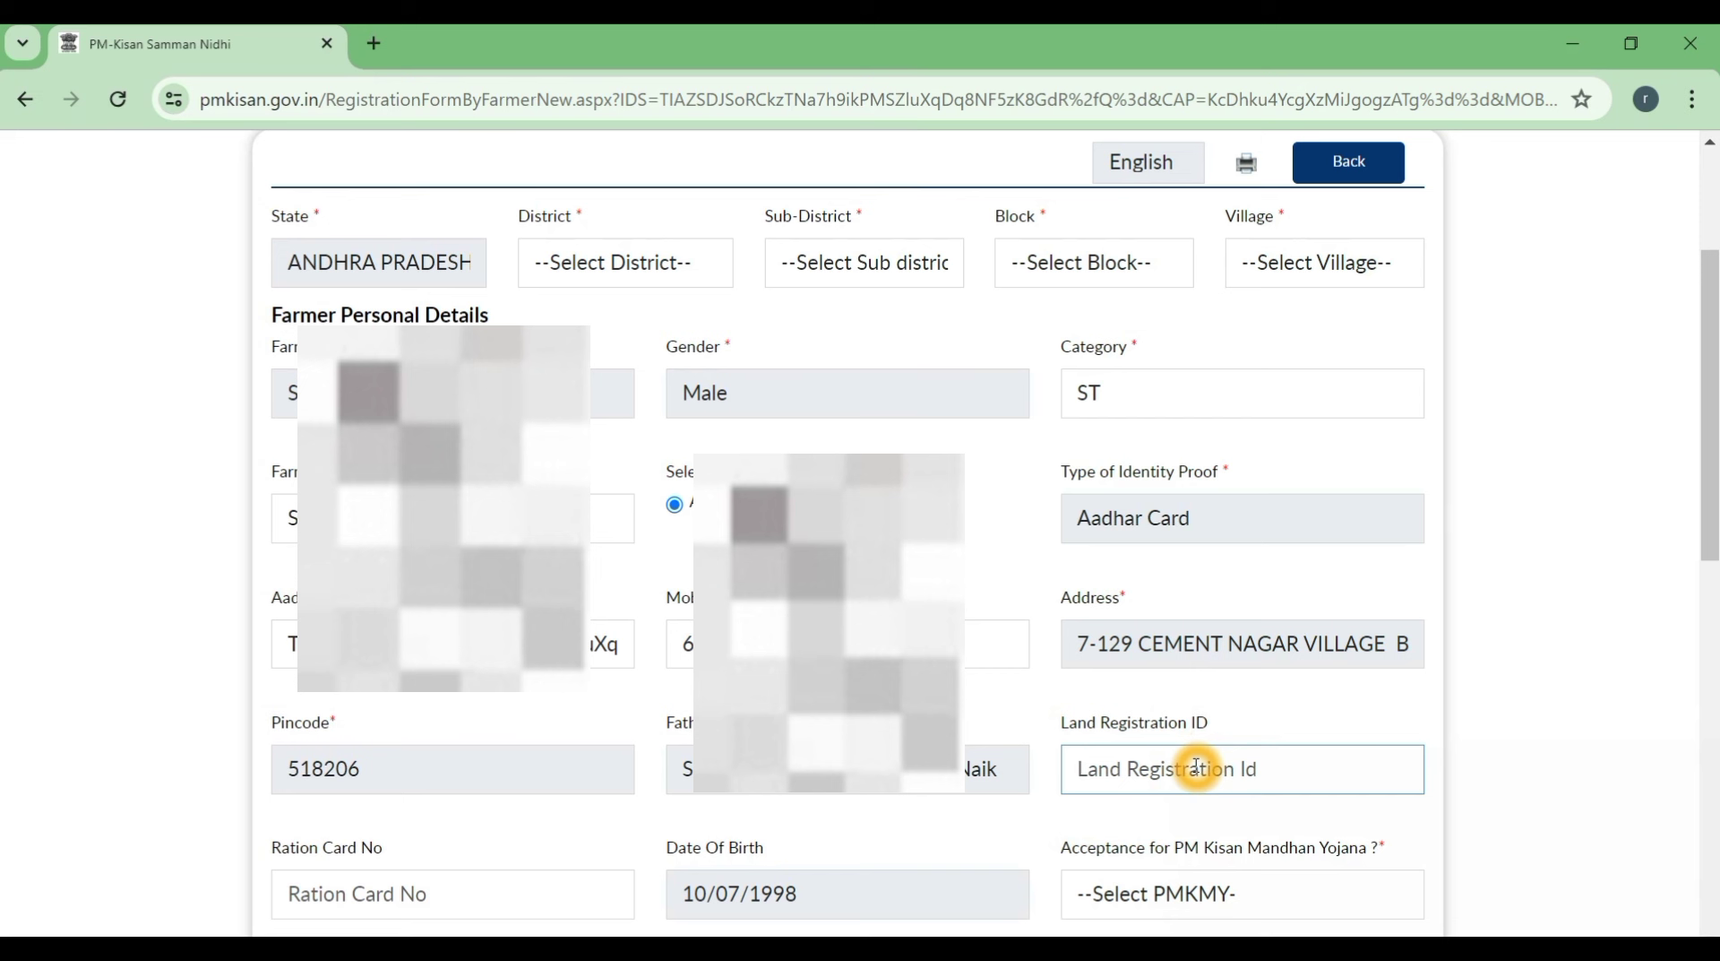
scroll(1196, 766, down, 1)
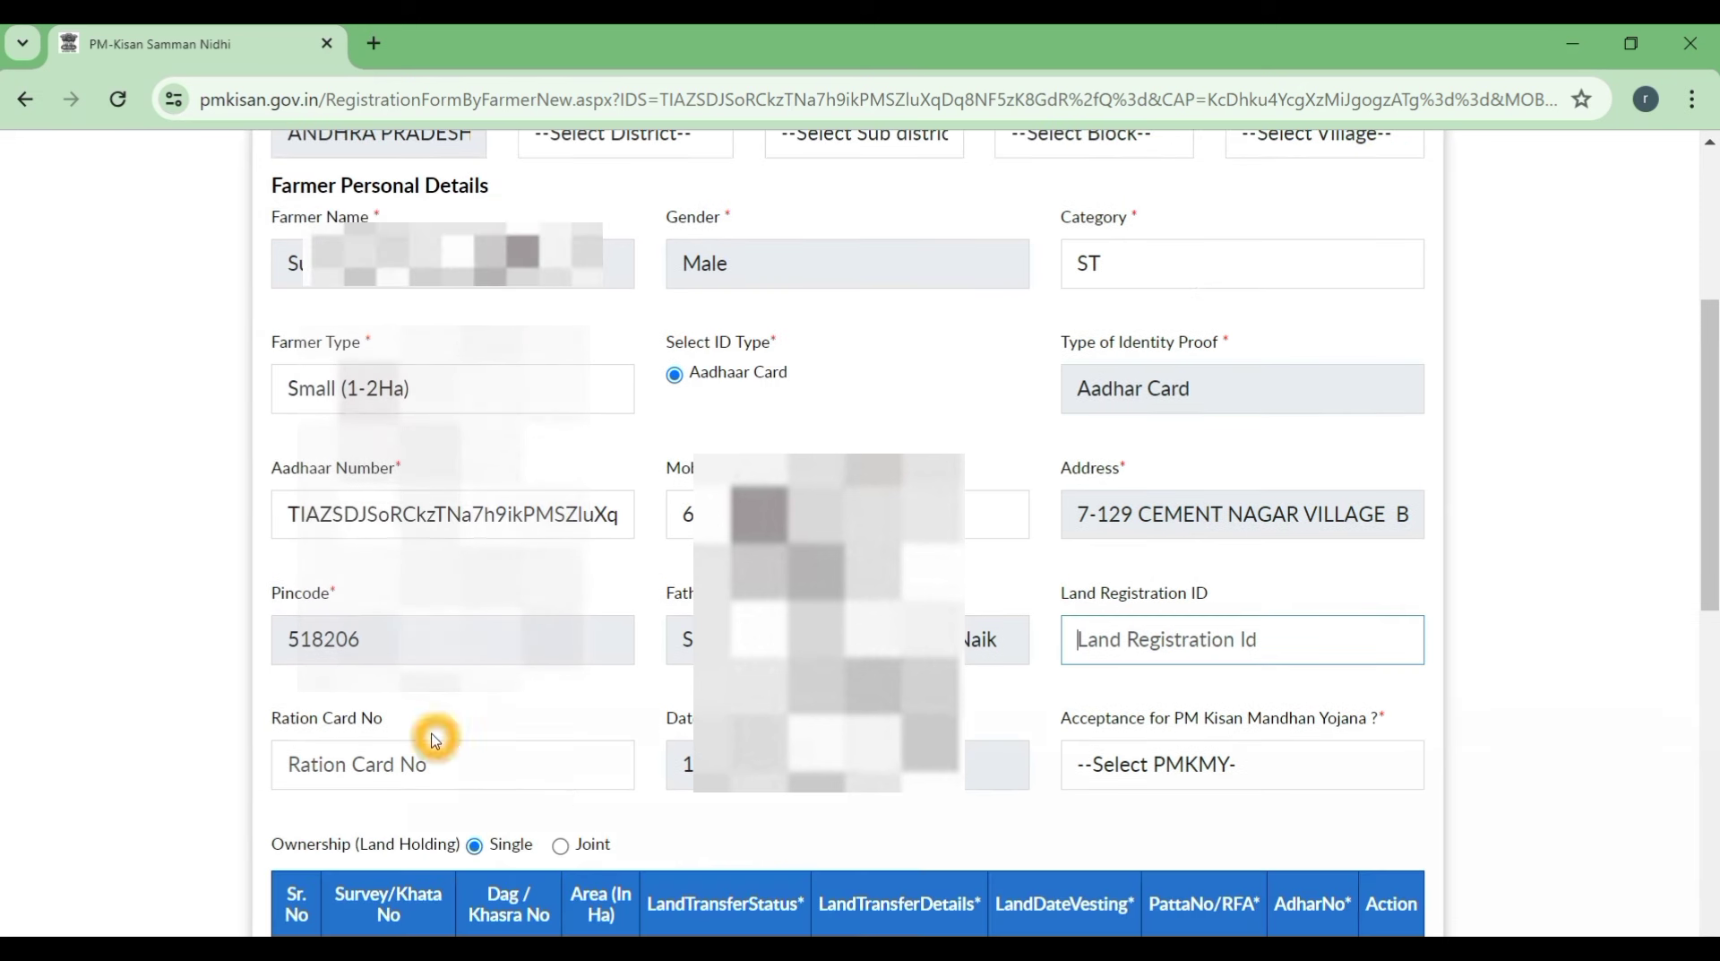
click(395, 763)
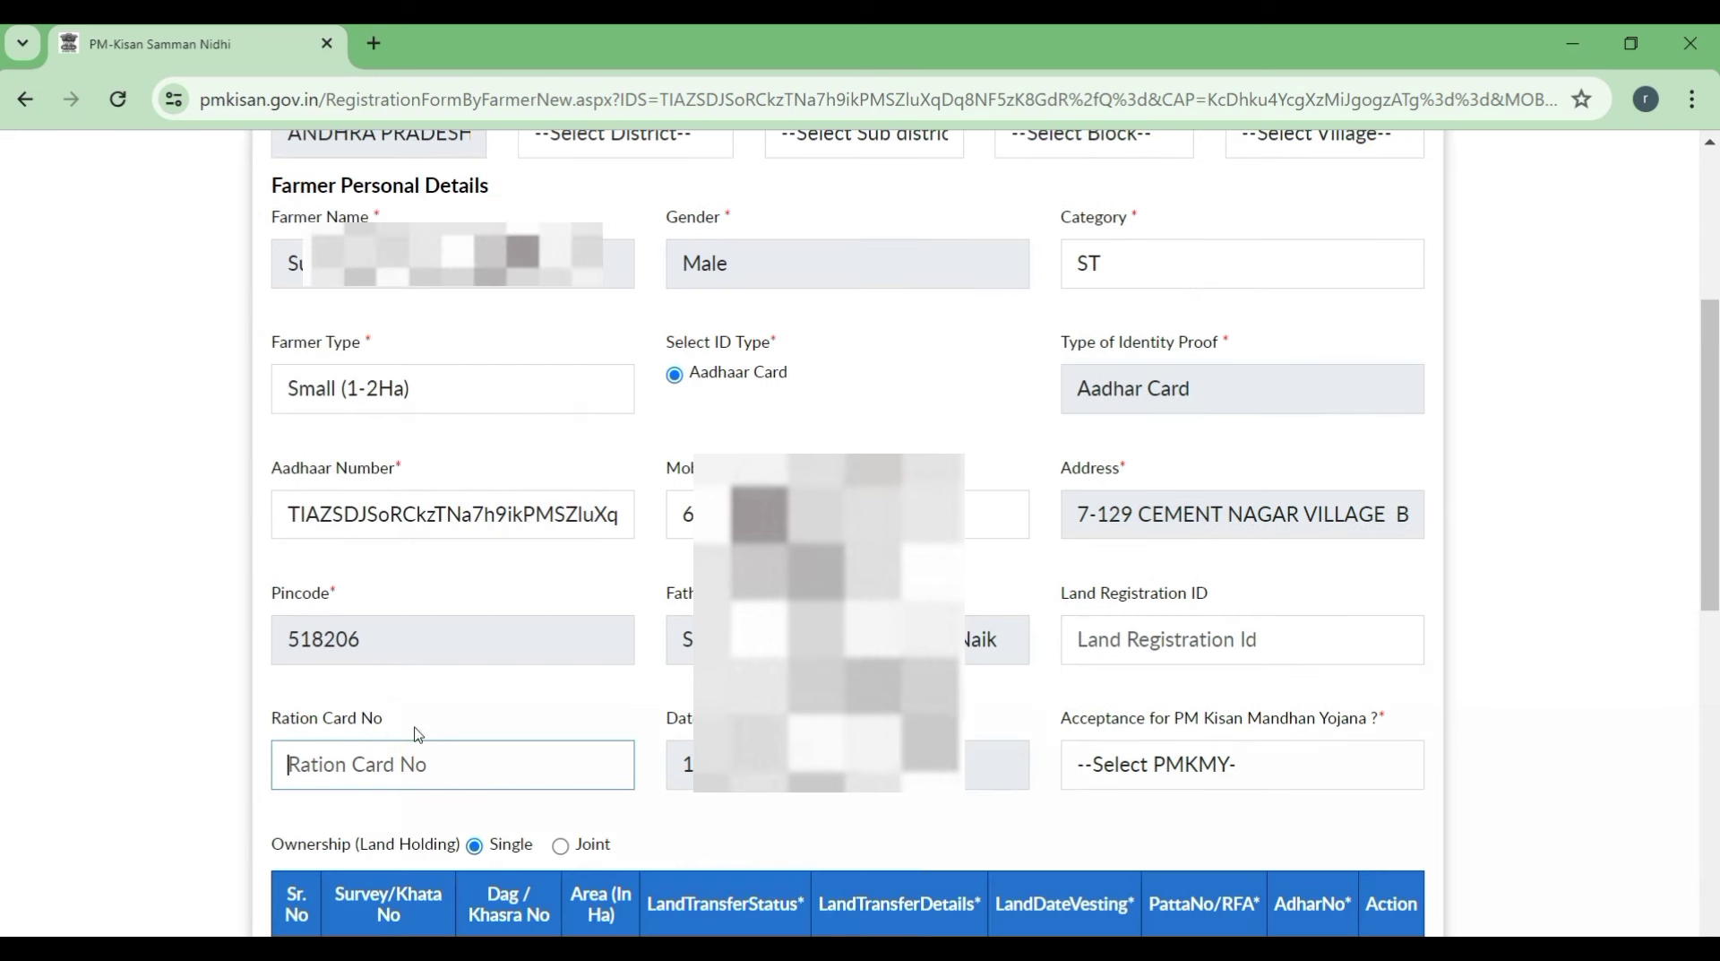
Step: Keep land ownership as Single and bring up the Add Land Detail section
scroll(408, 726, down, 5)
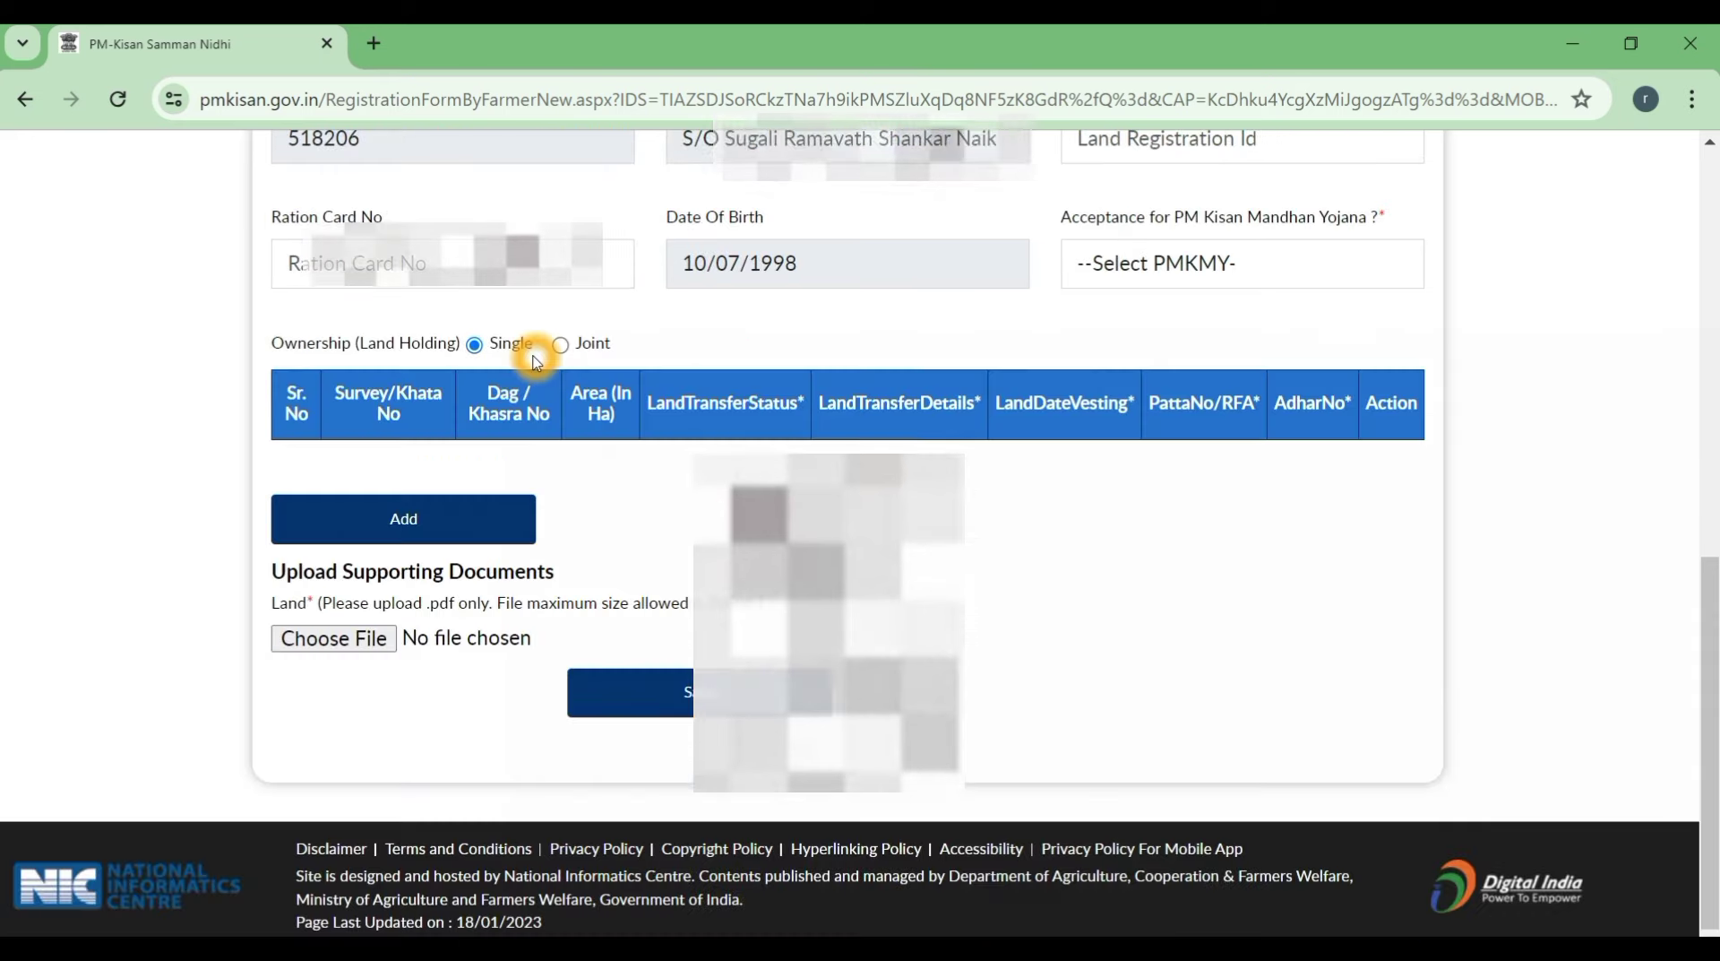
click(492, 346)
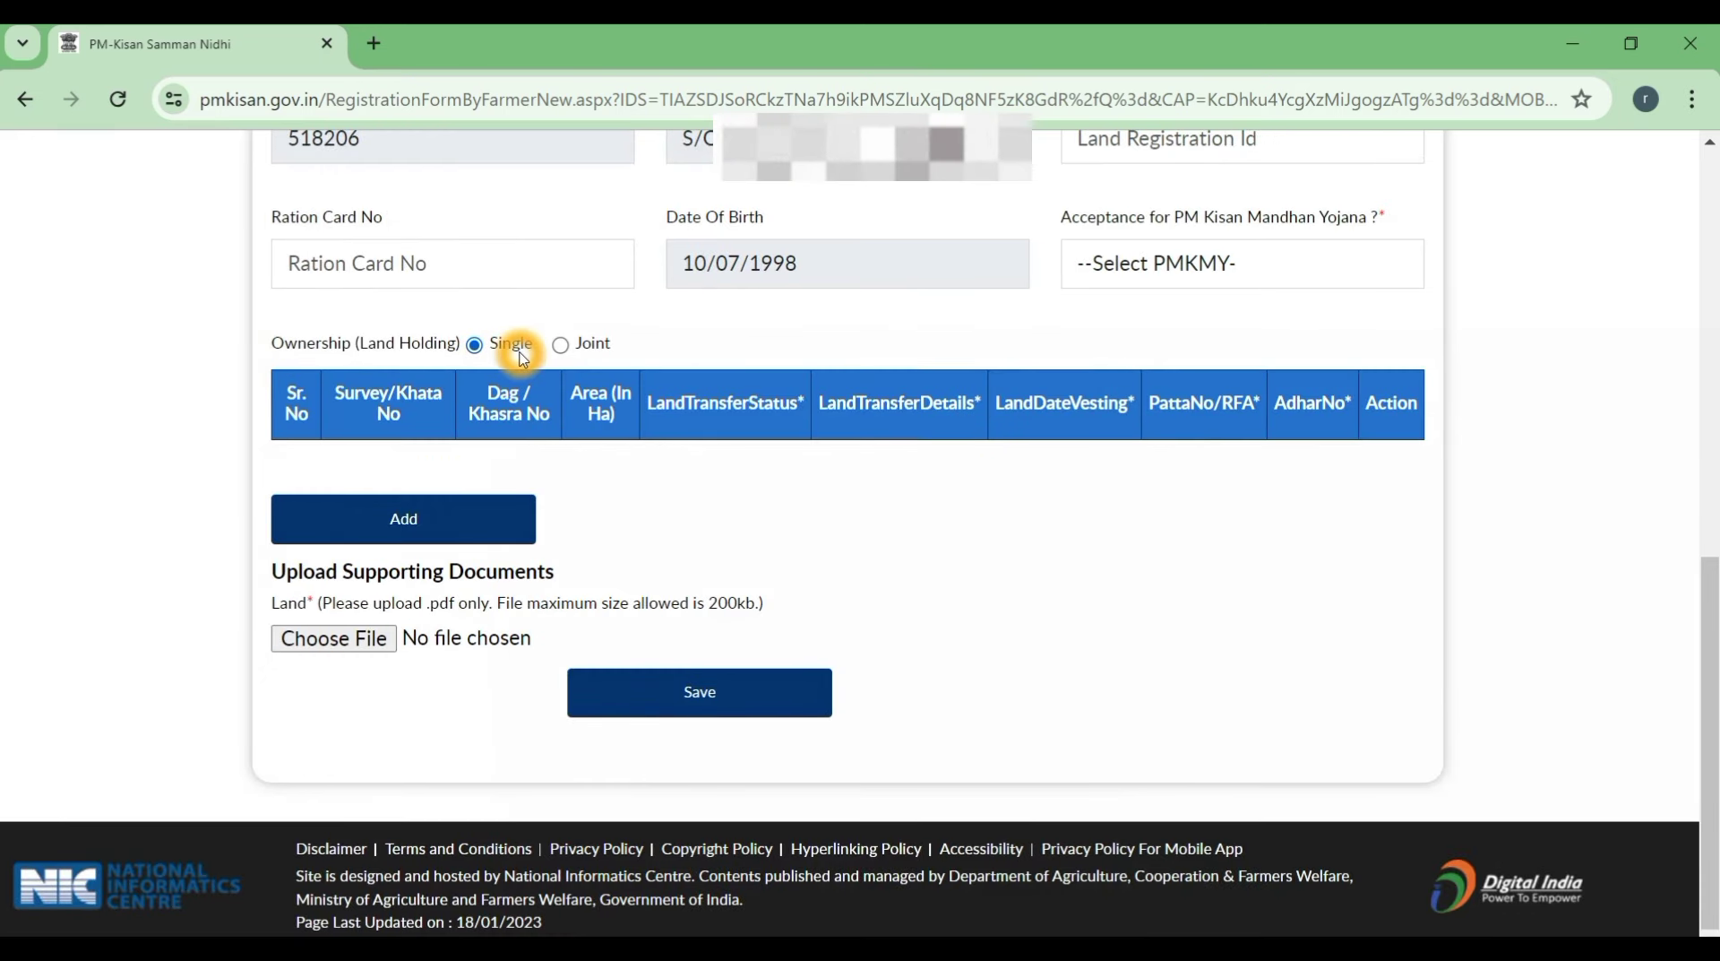
click(564, 347)
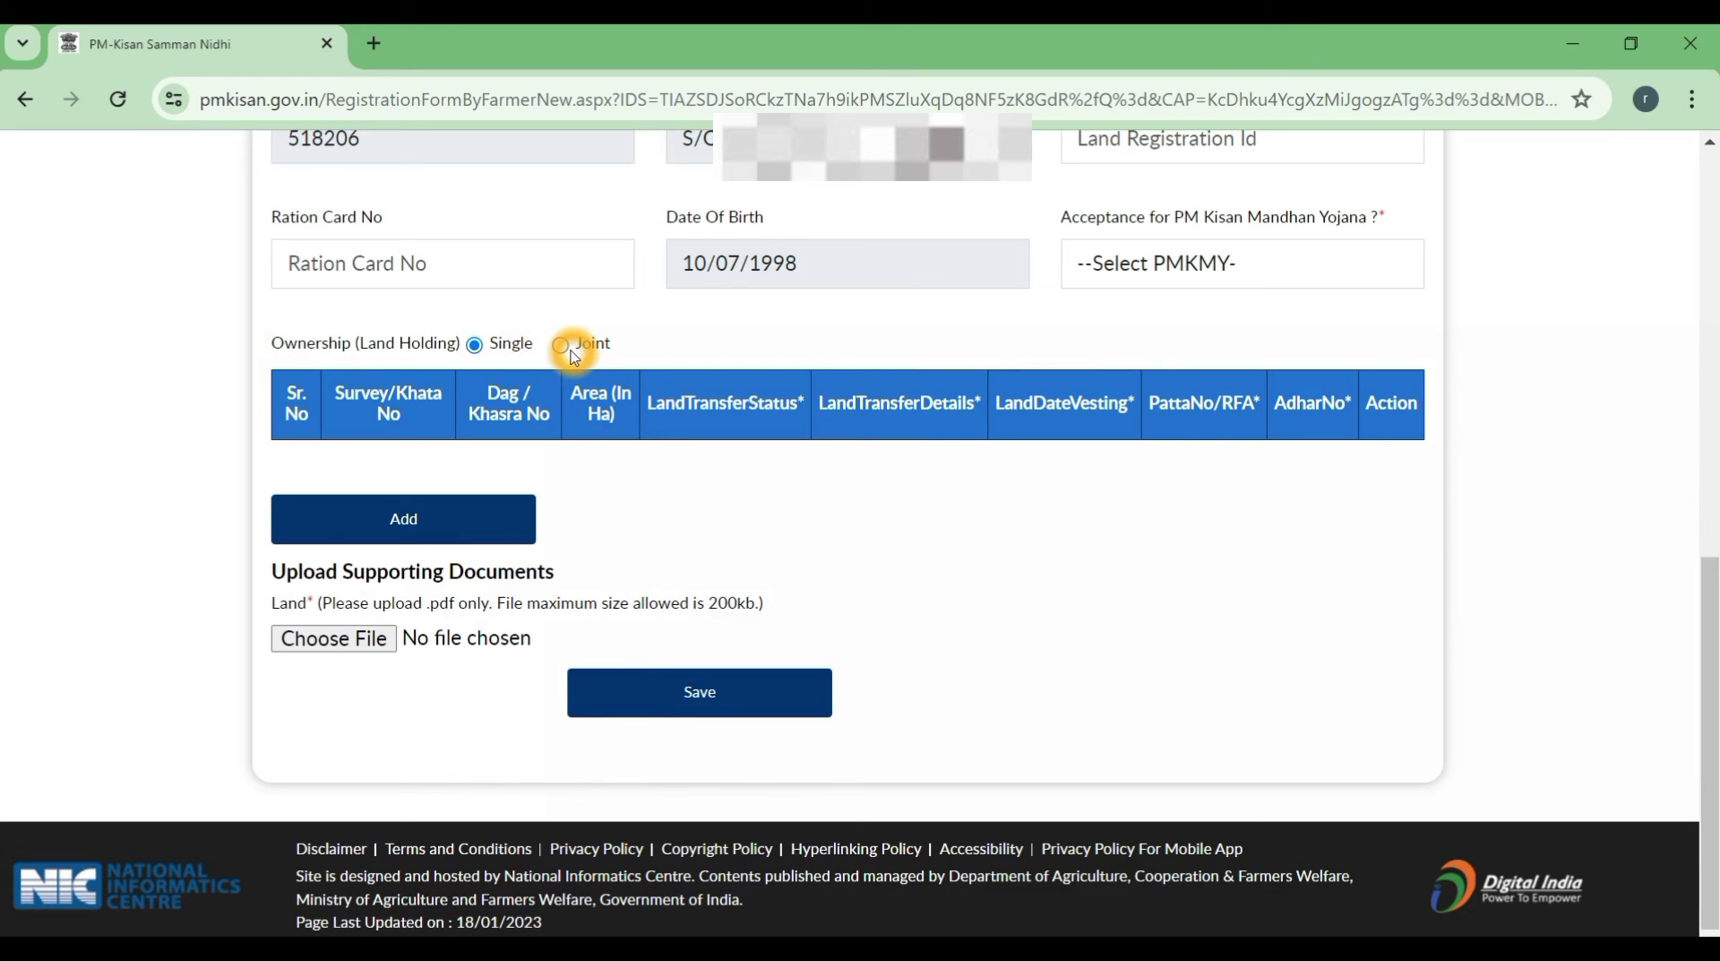
click(521, 359)
click(450, 523)
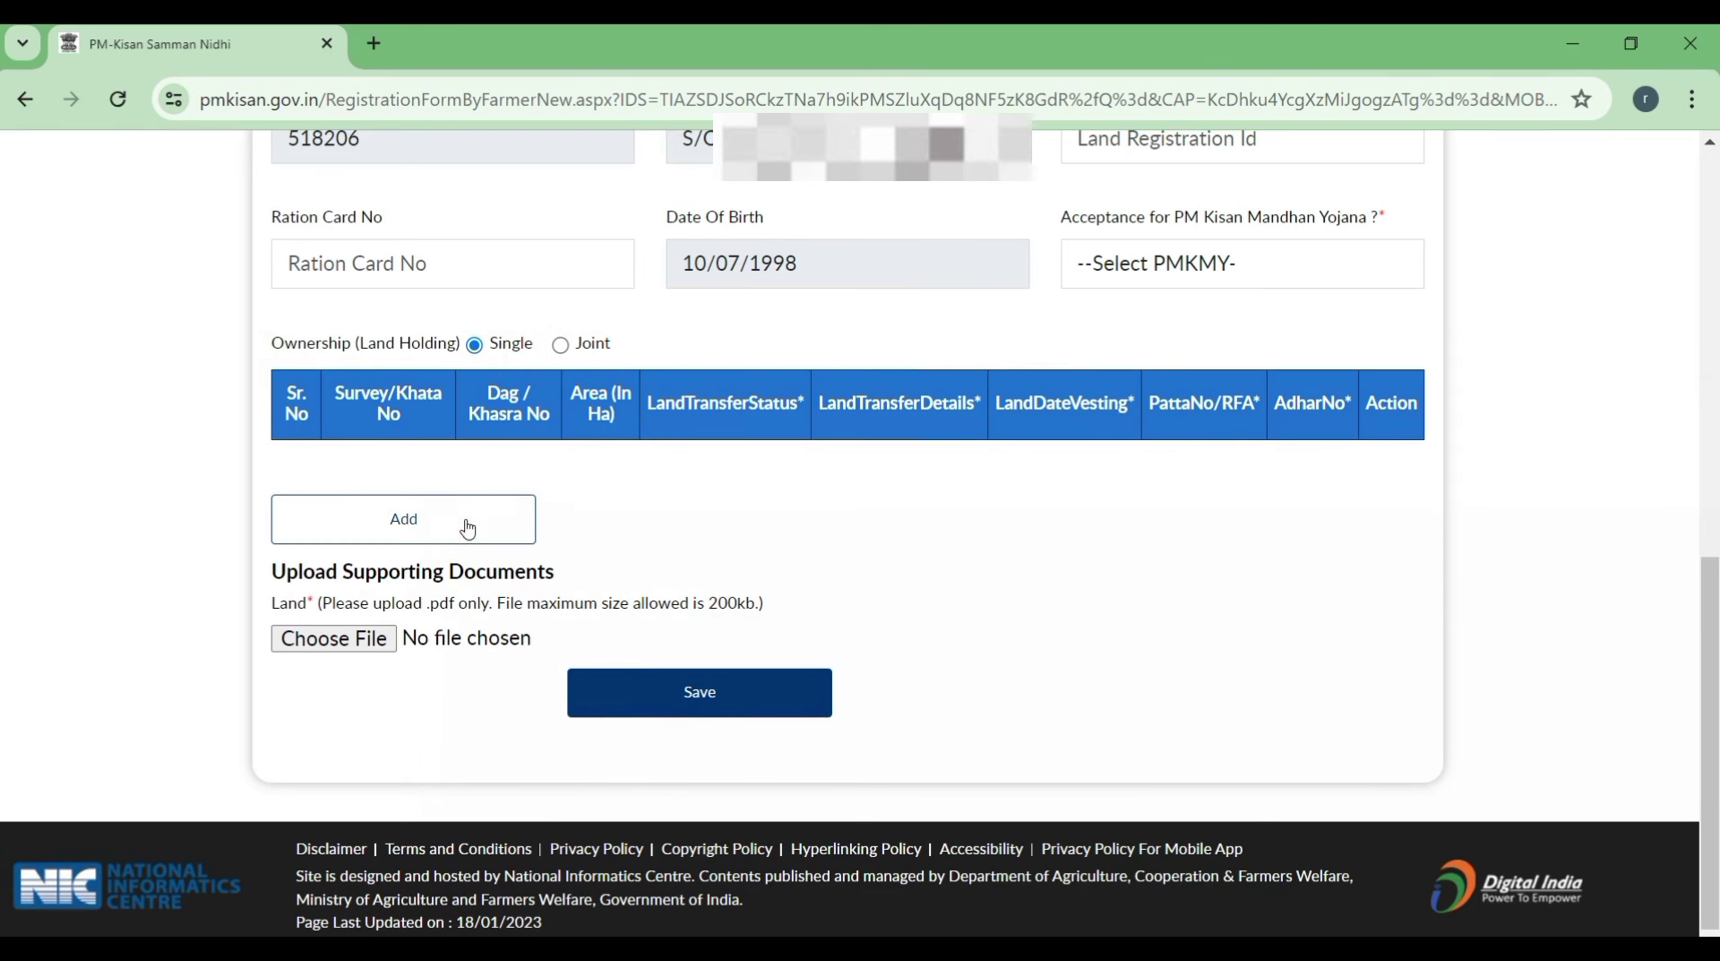
click(467, 527)
click(438, 263)
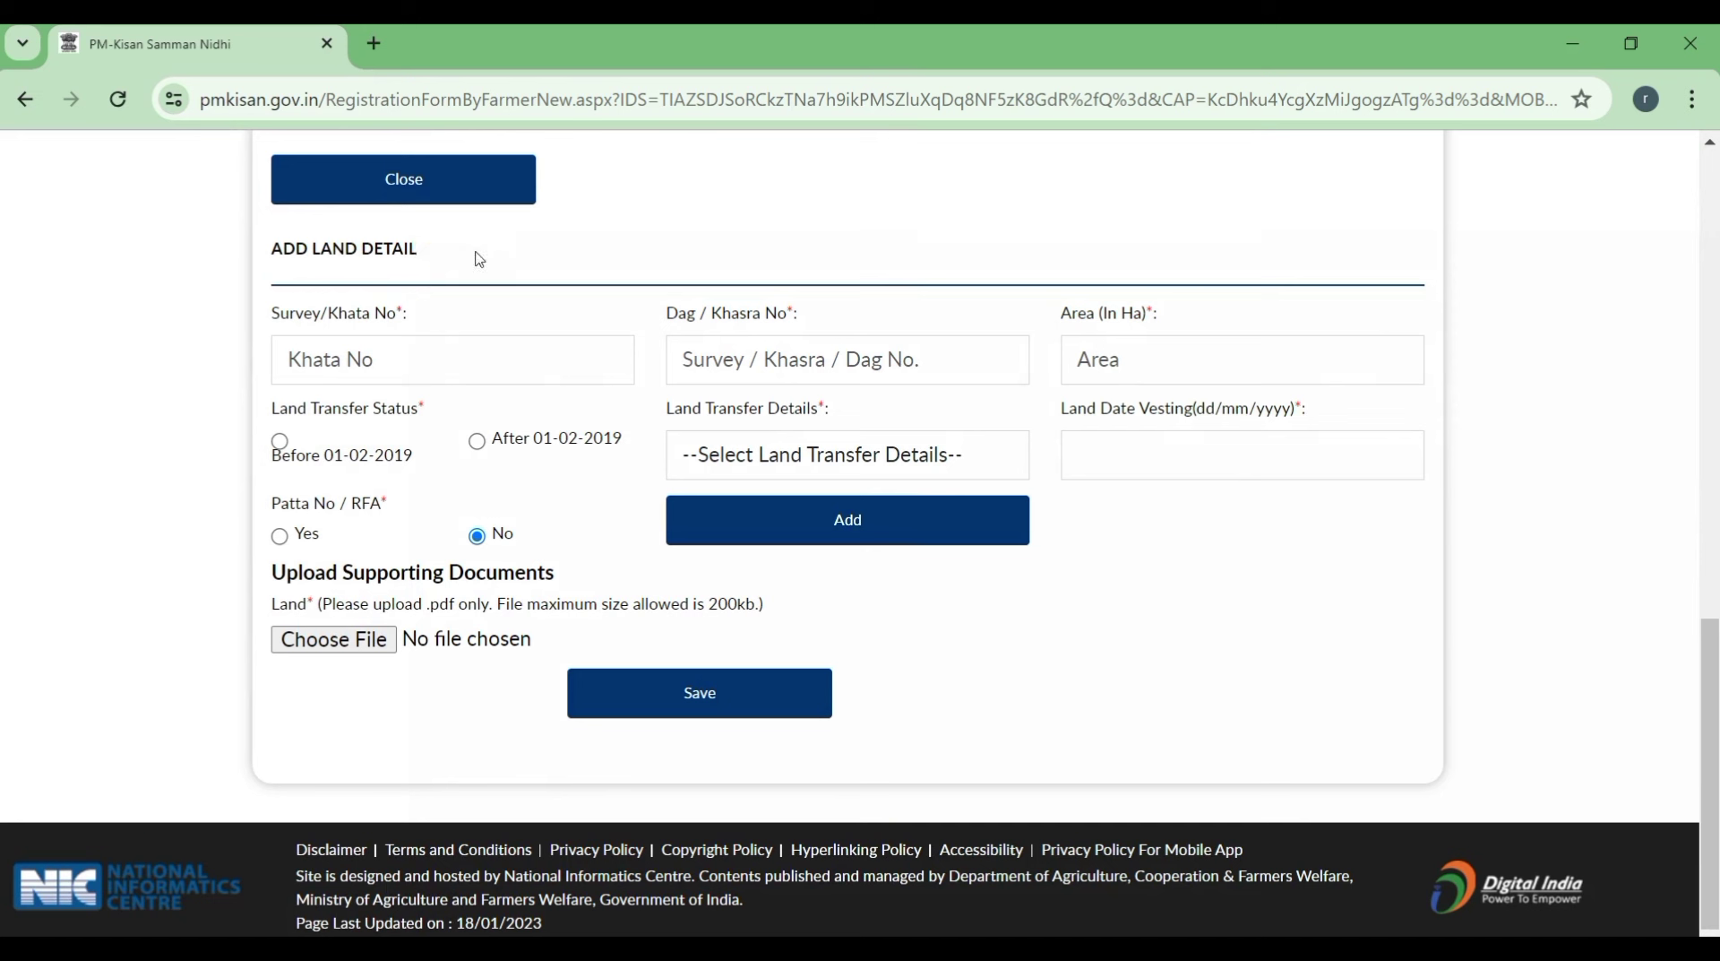
Step: Visit the Khata No, Dag/Khasra No and Area fields, and mark land transfer After 01-02-2019
click(406, 356)
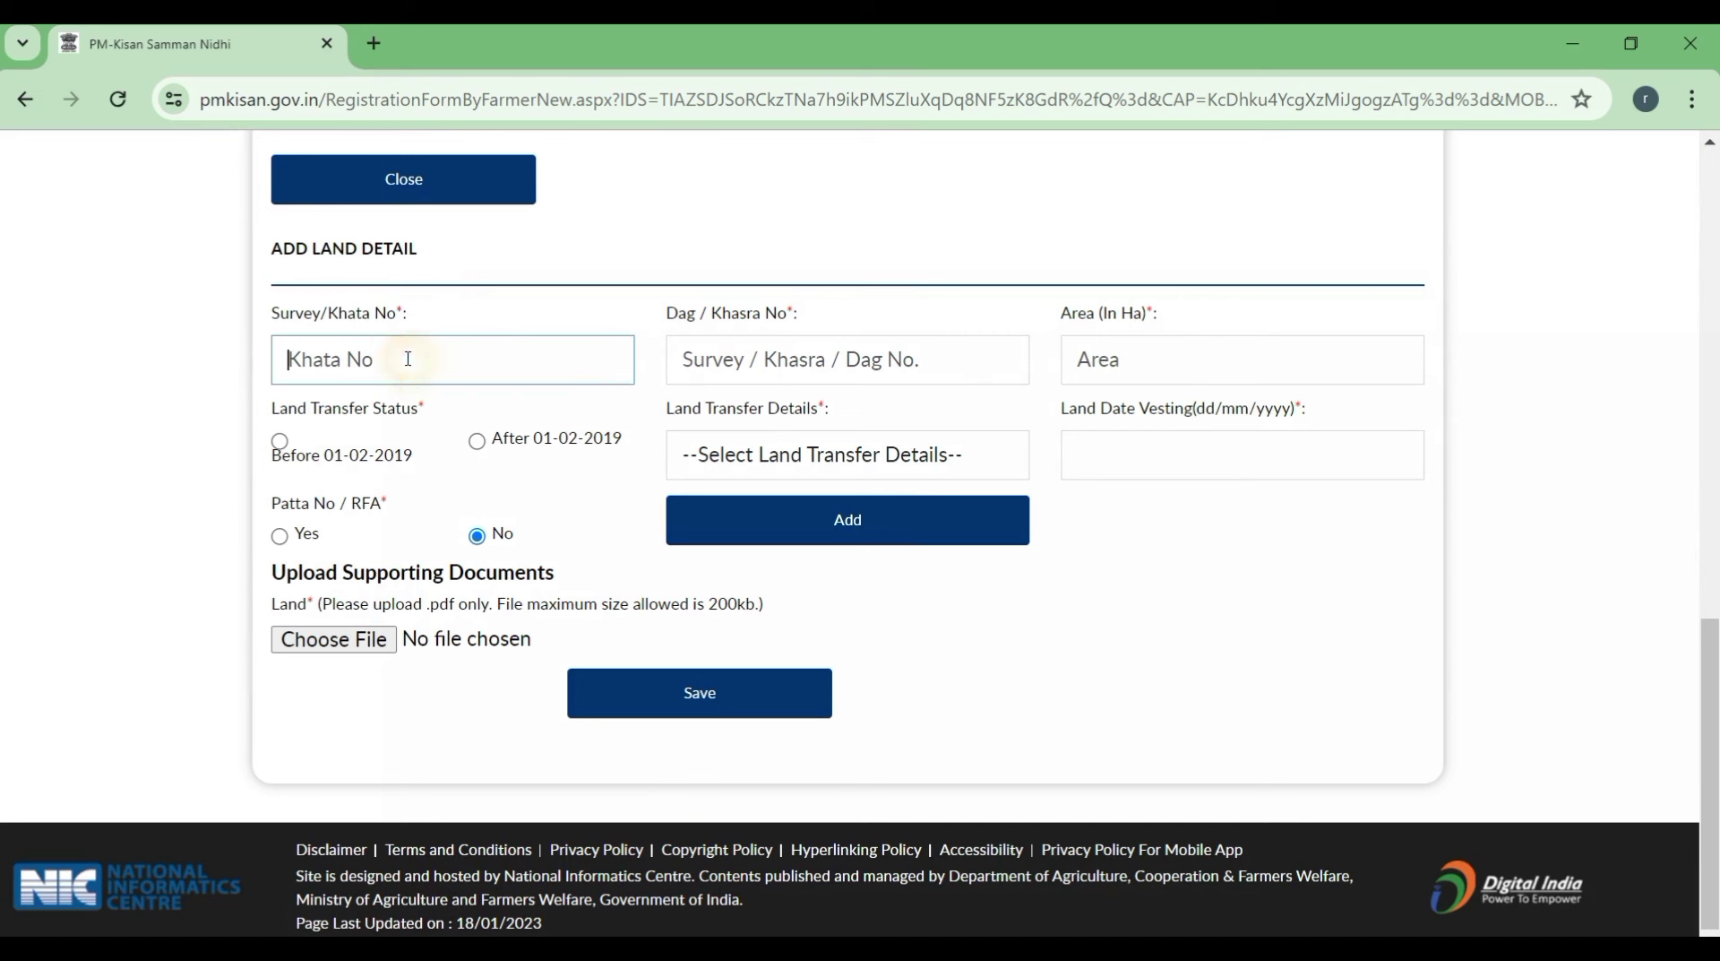
click(419, 365)
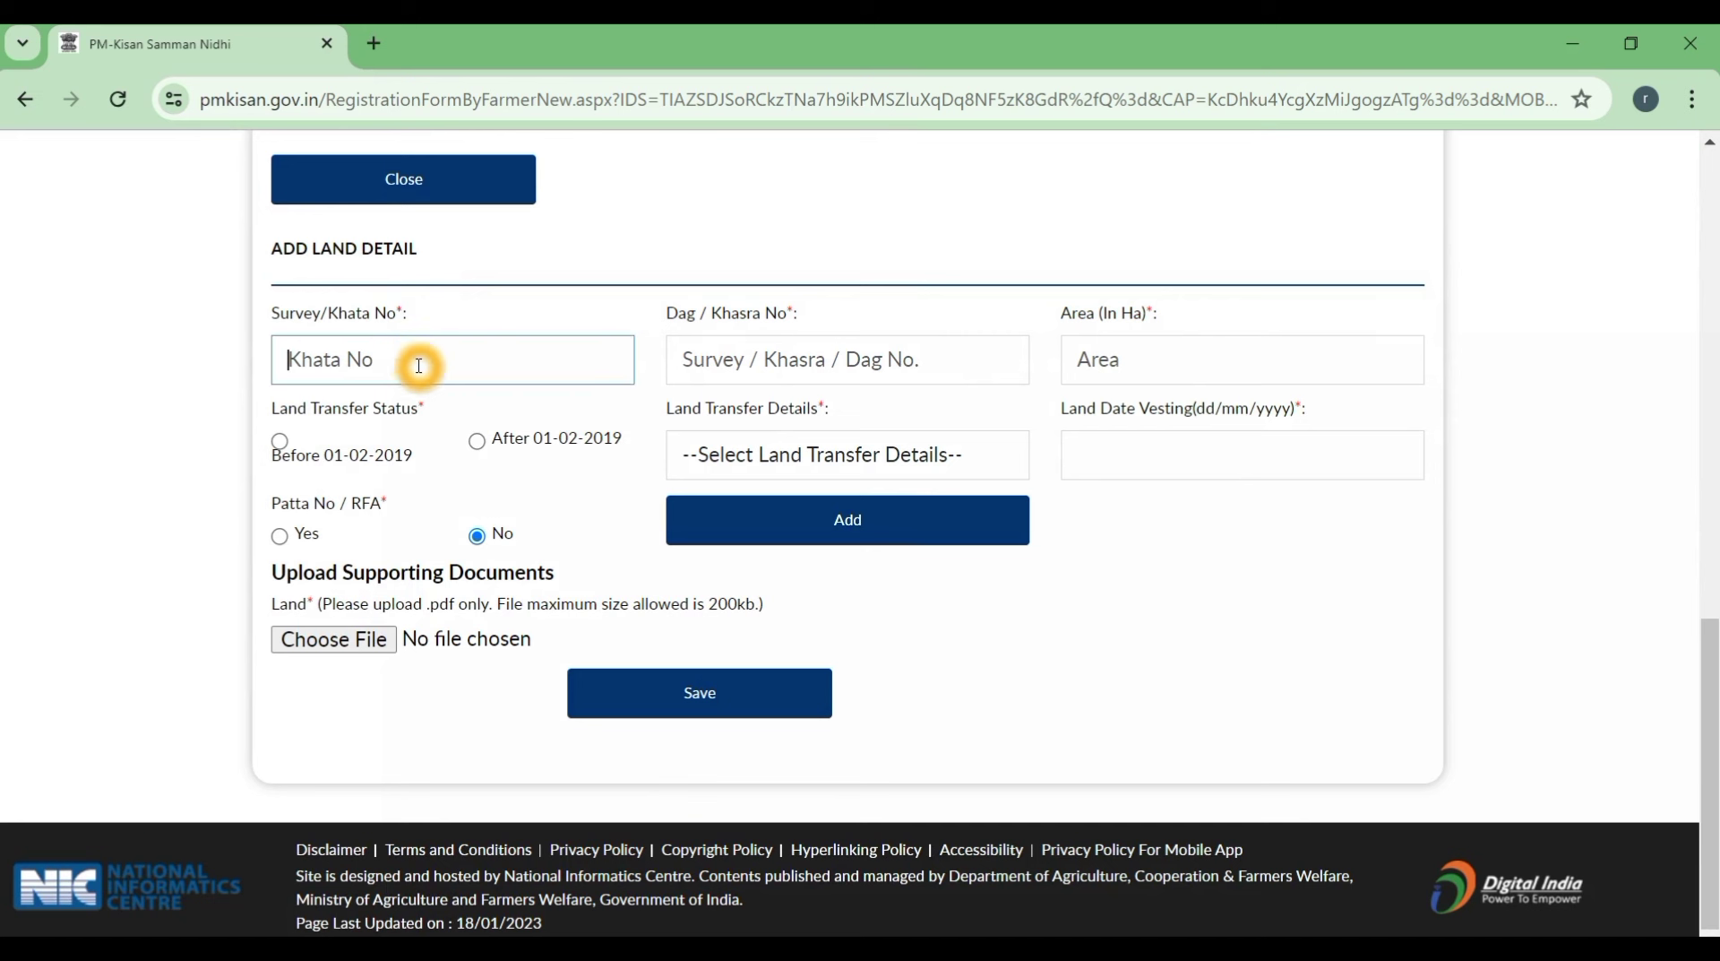
click(767, 363)
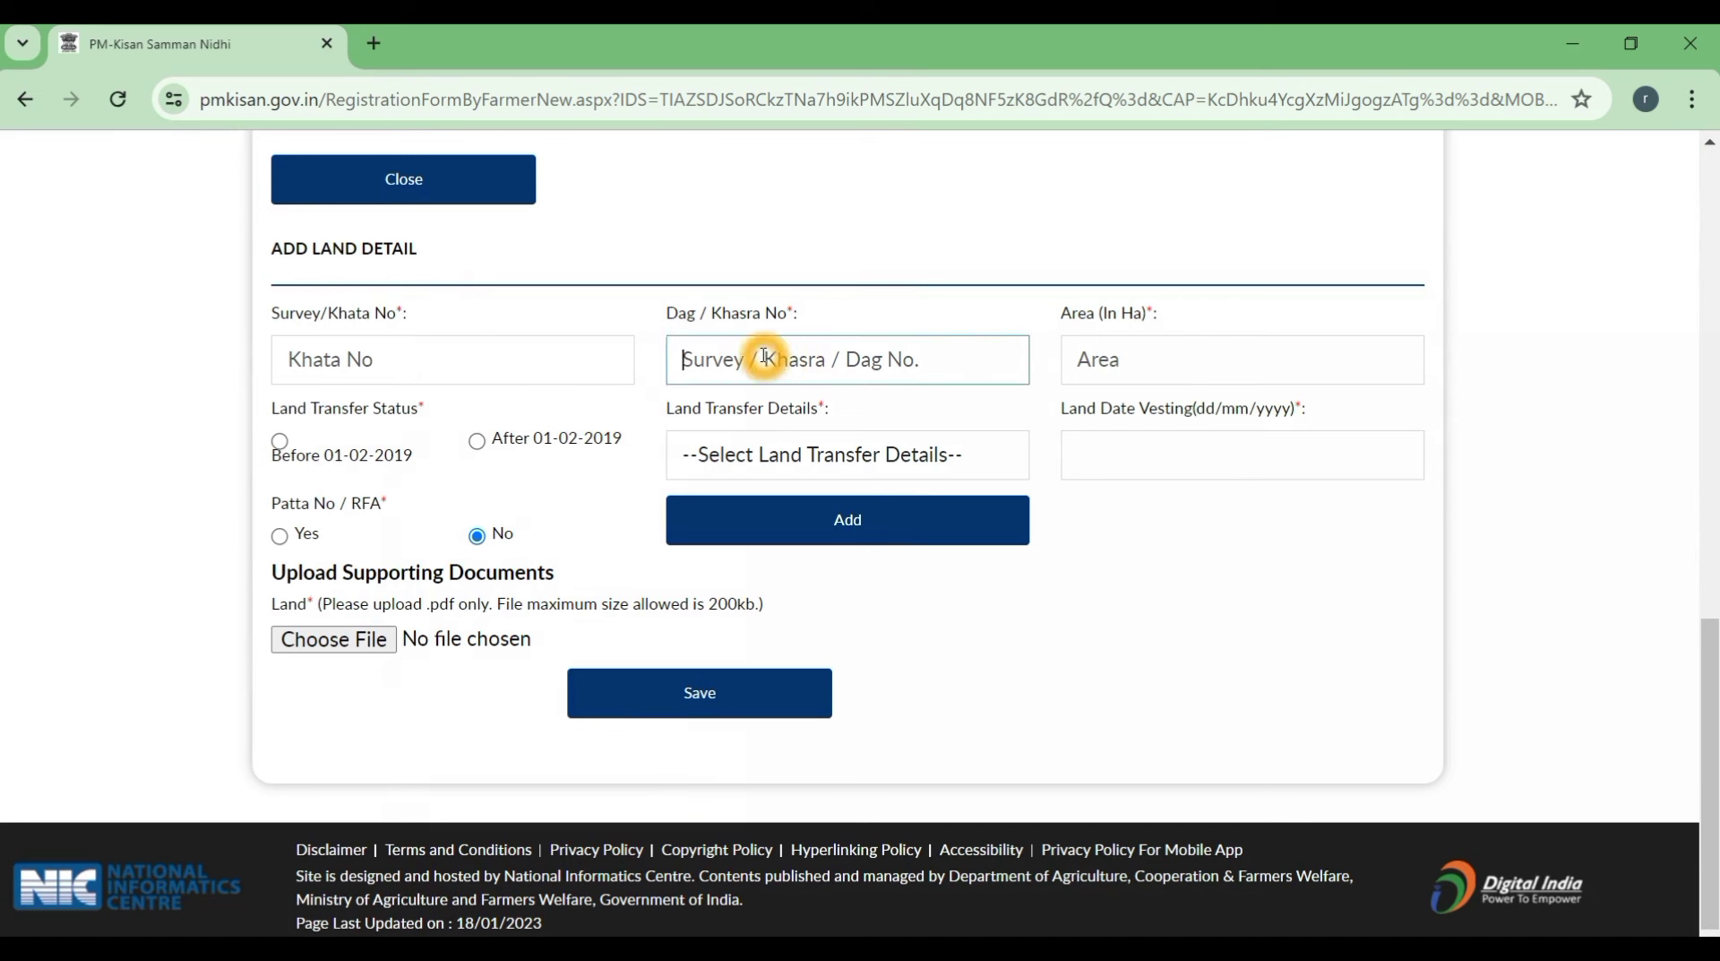
click(1127, 359)
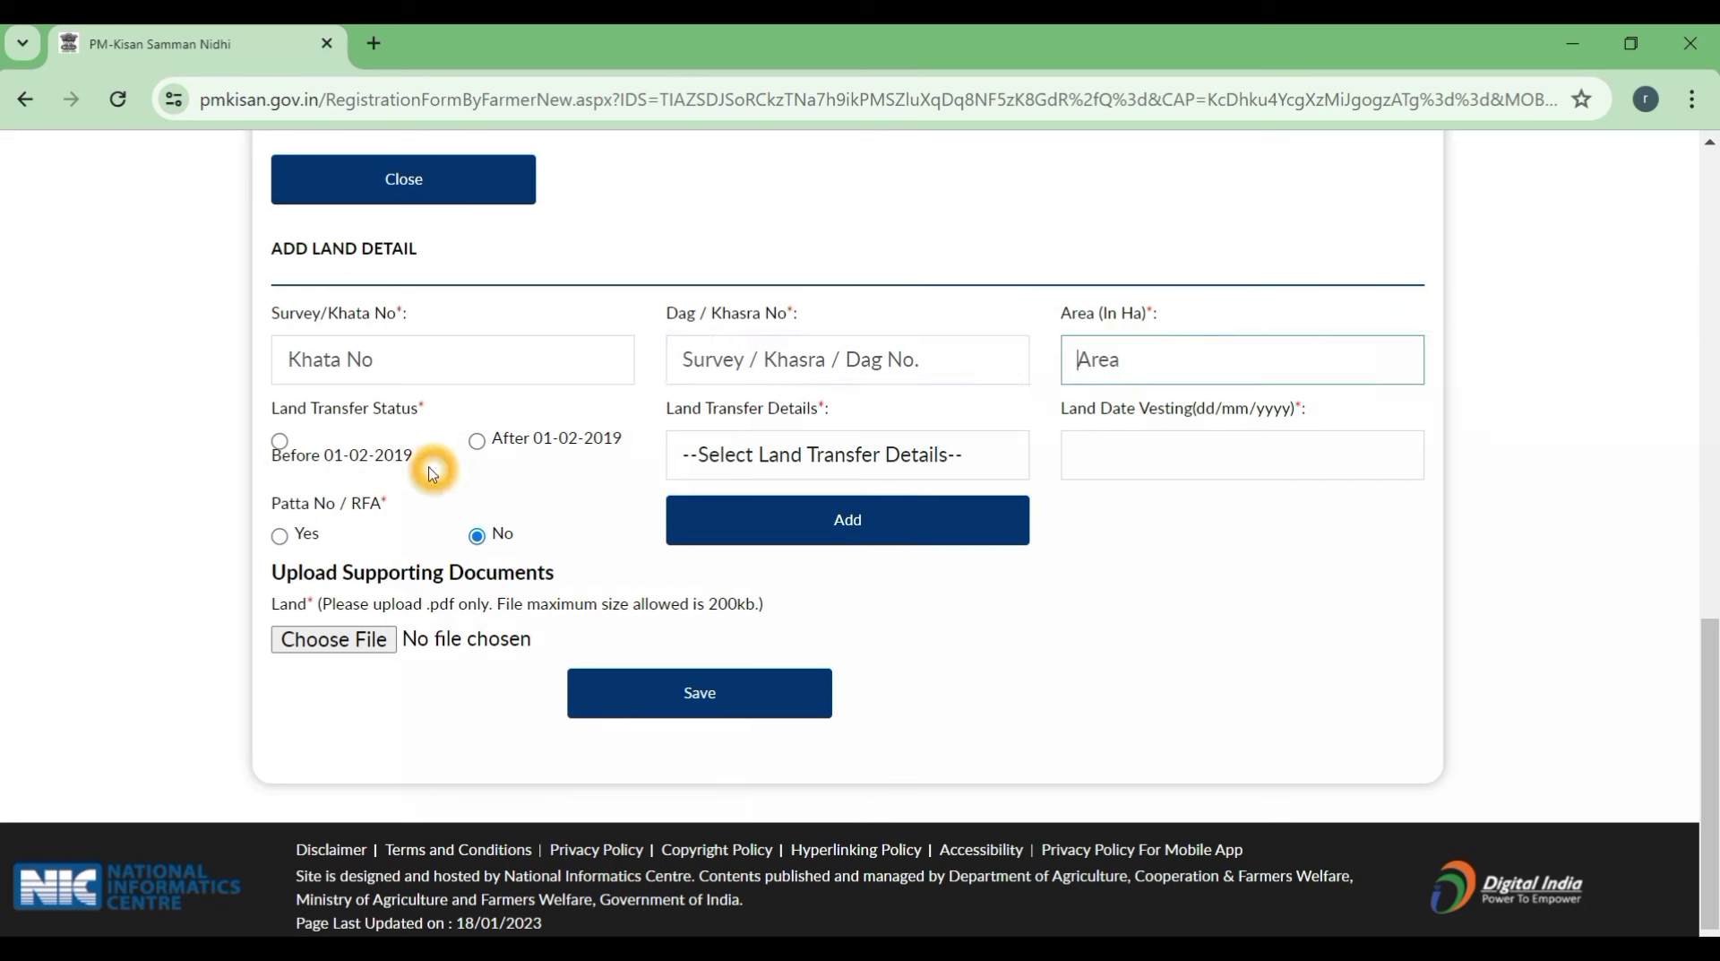
click(480, 444)
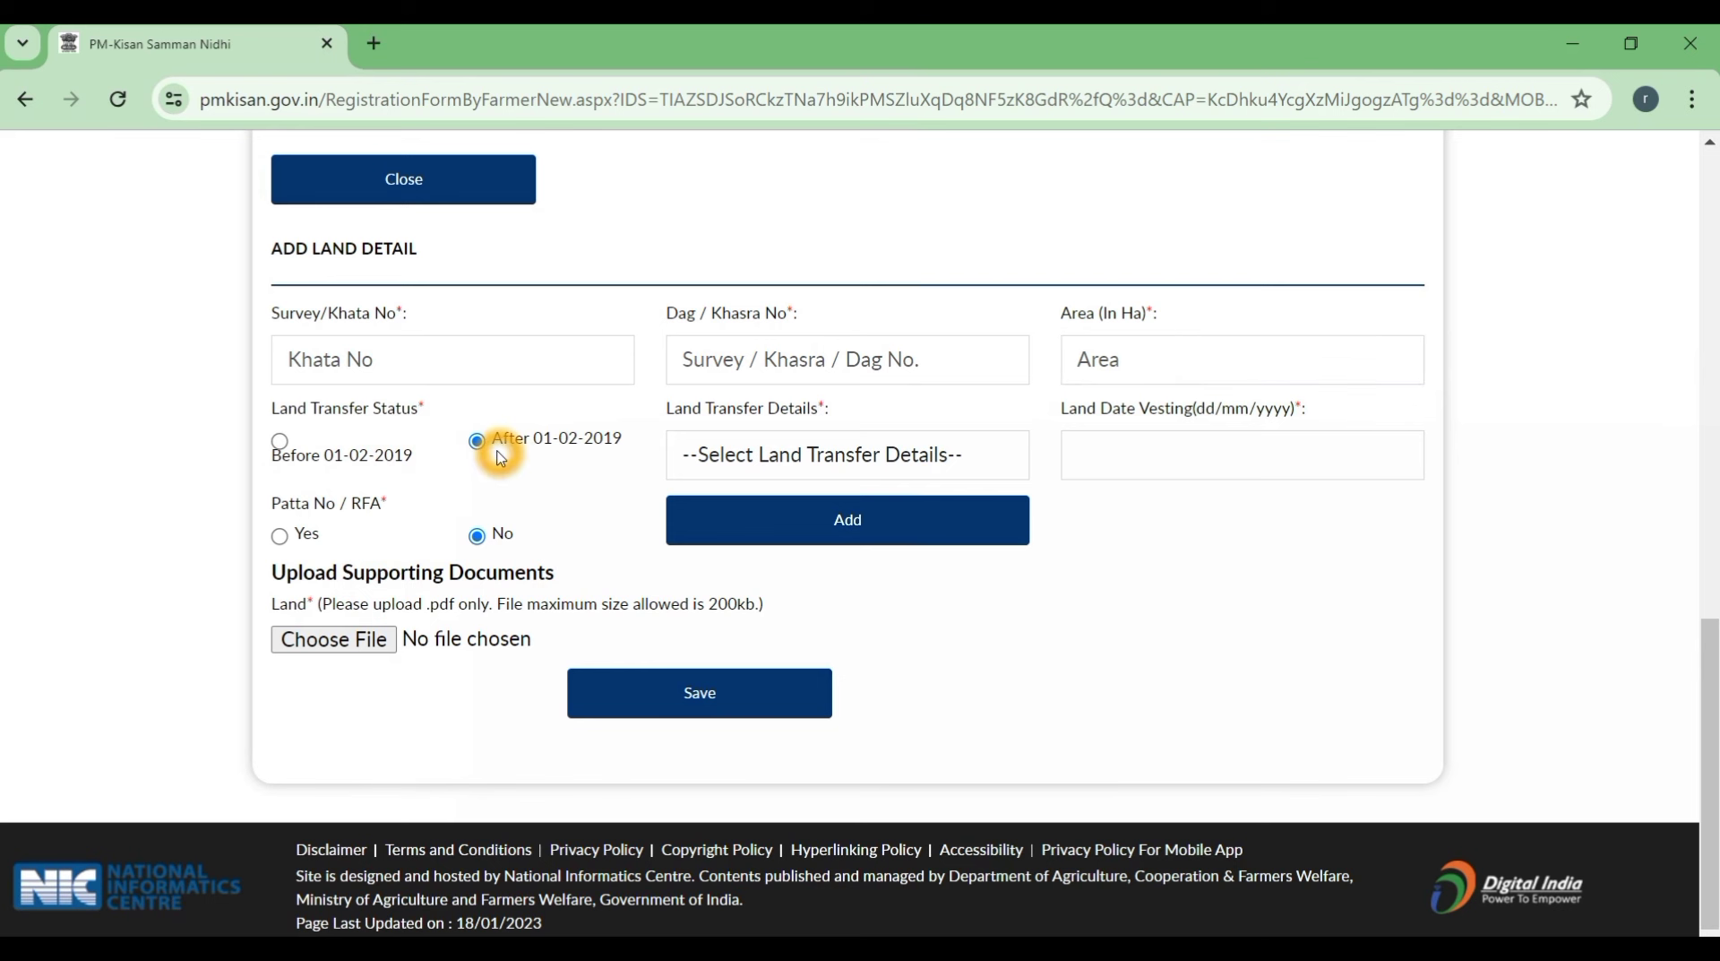
click(904, 455)
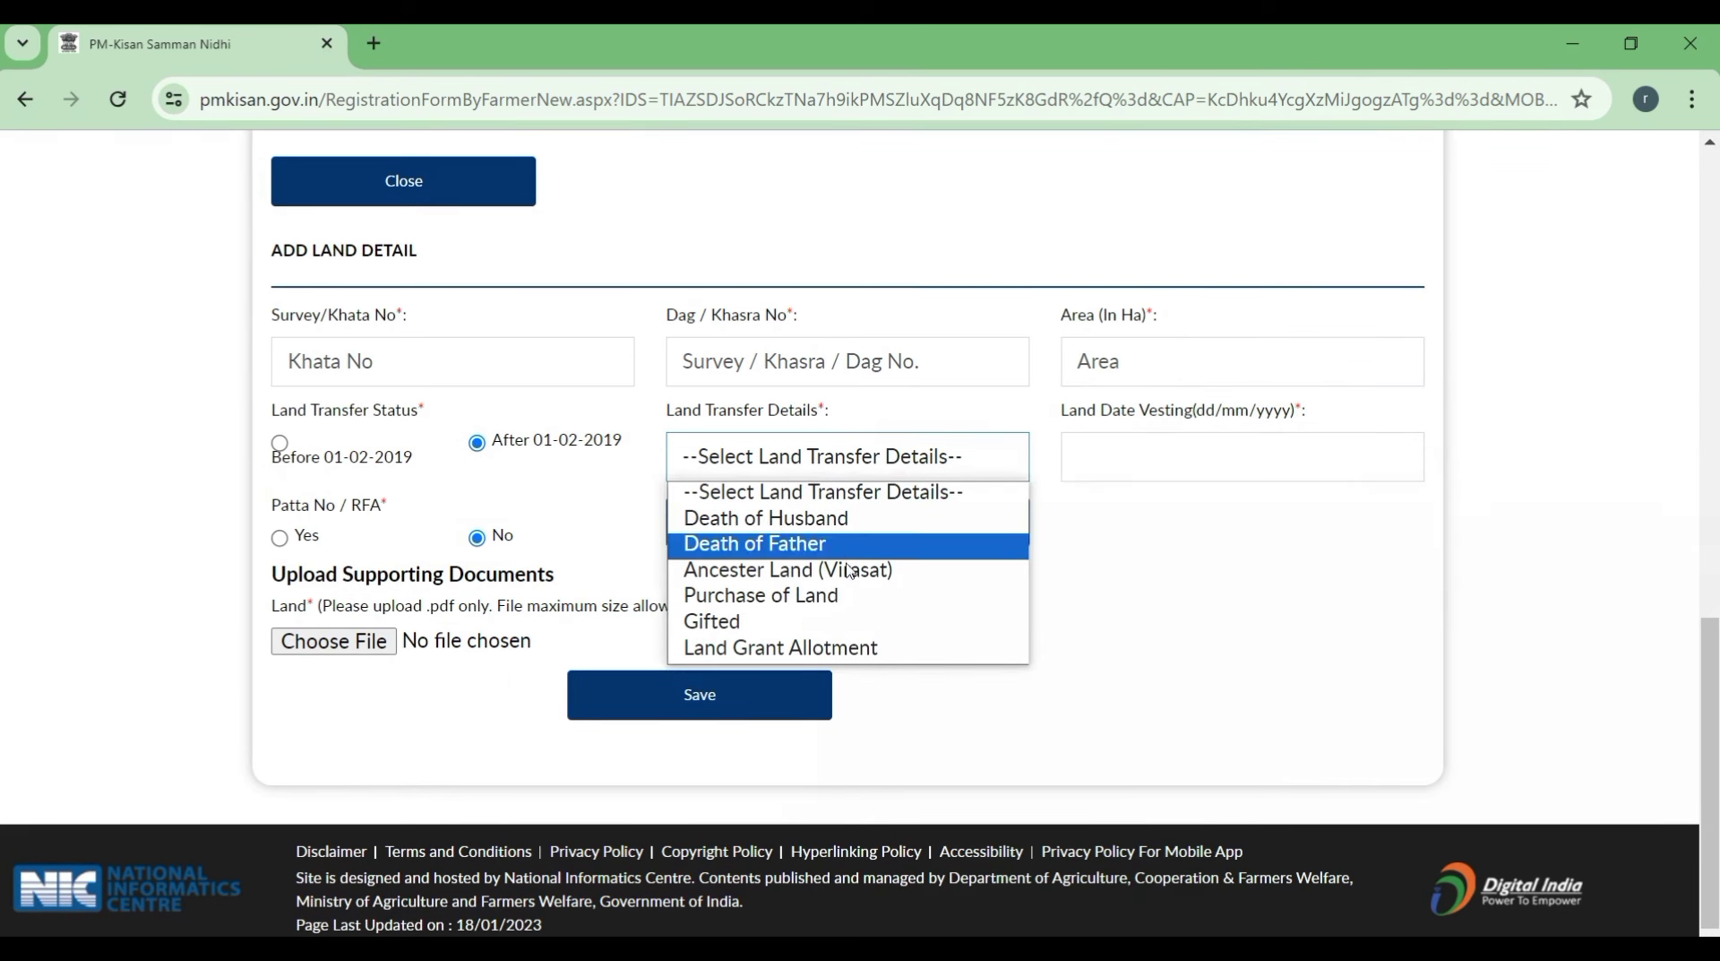
Step: Dismiss the transfer reasons list and date picker, then set Patta No / RFA to Yes
click(1045, 534)
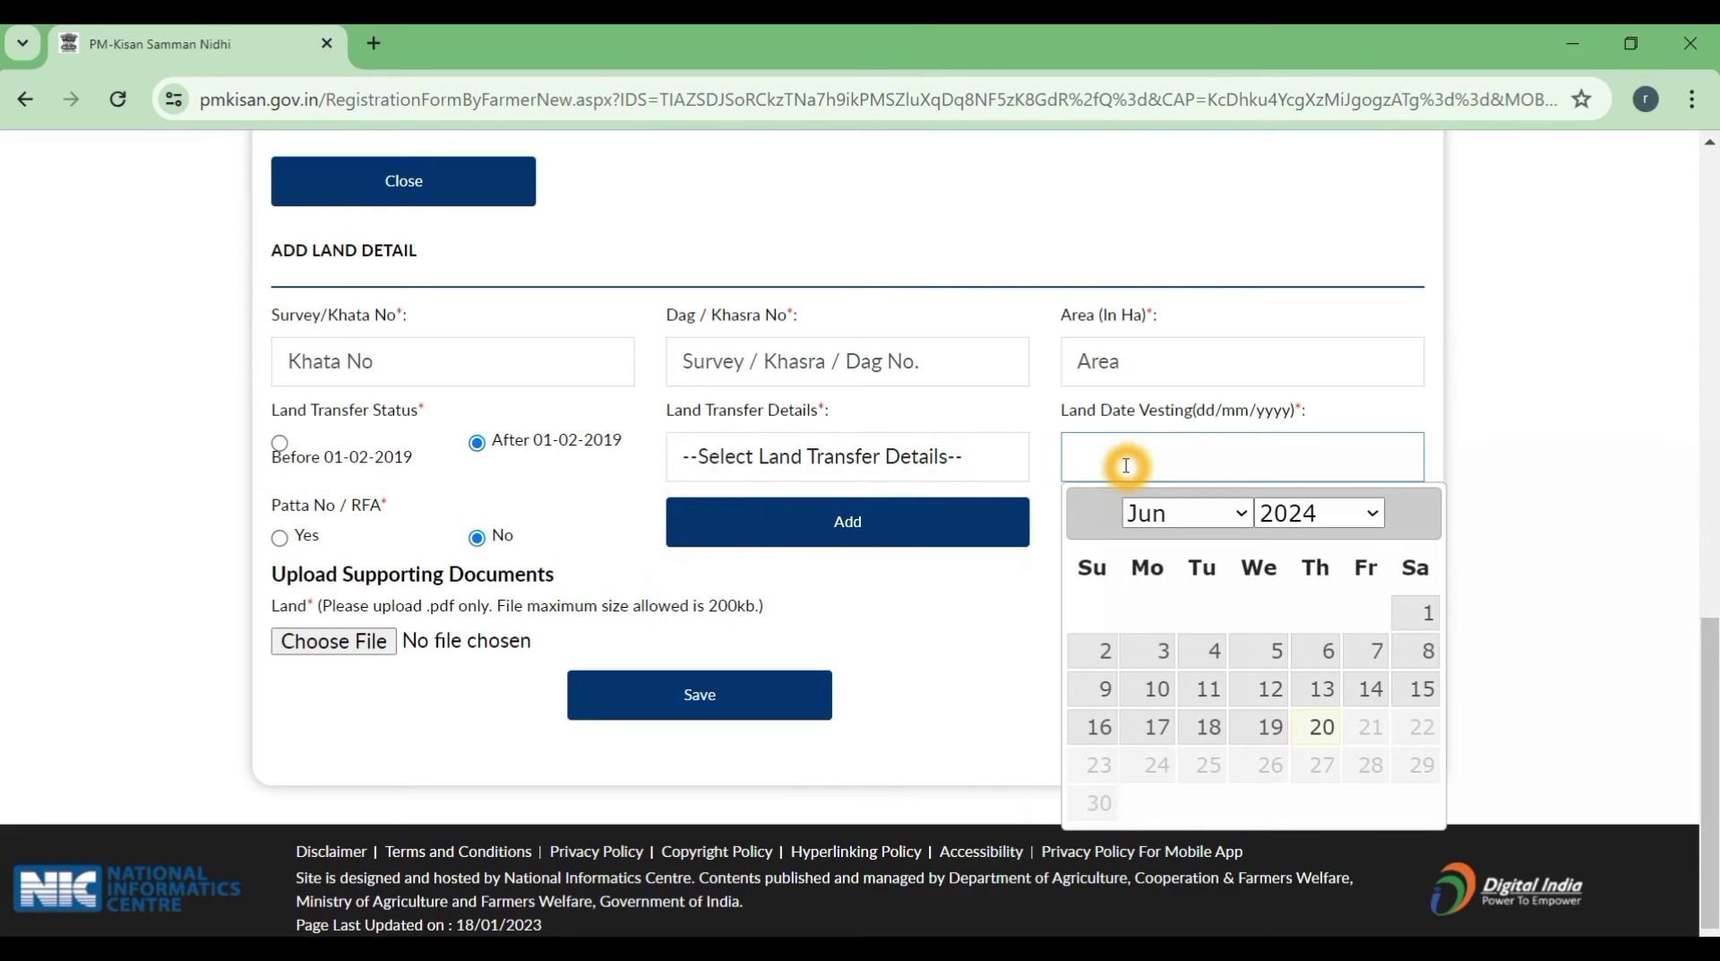
click(877, 614)
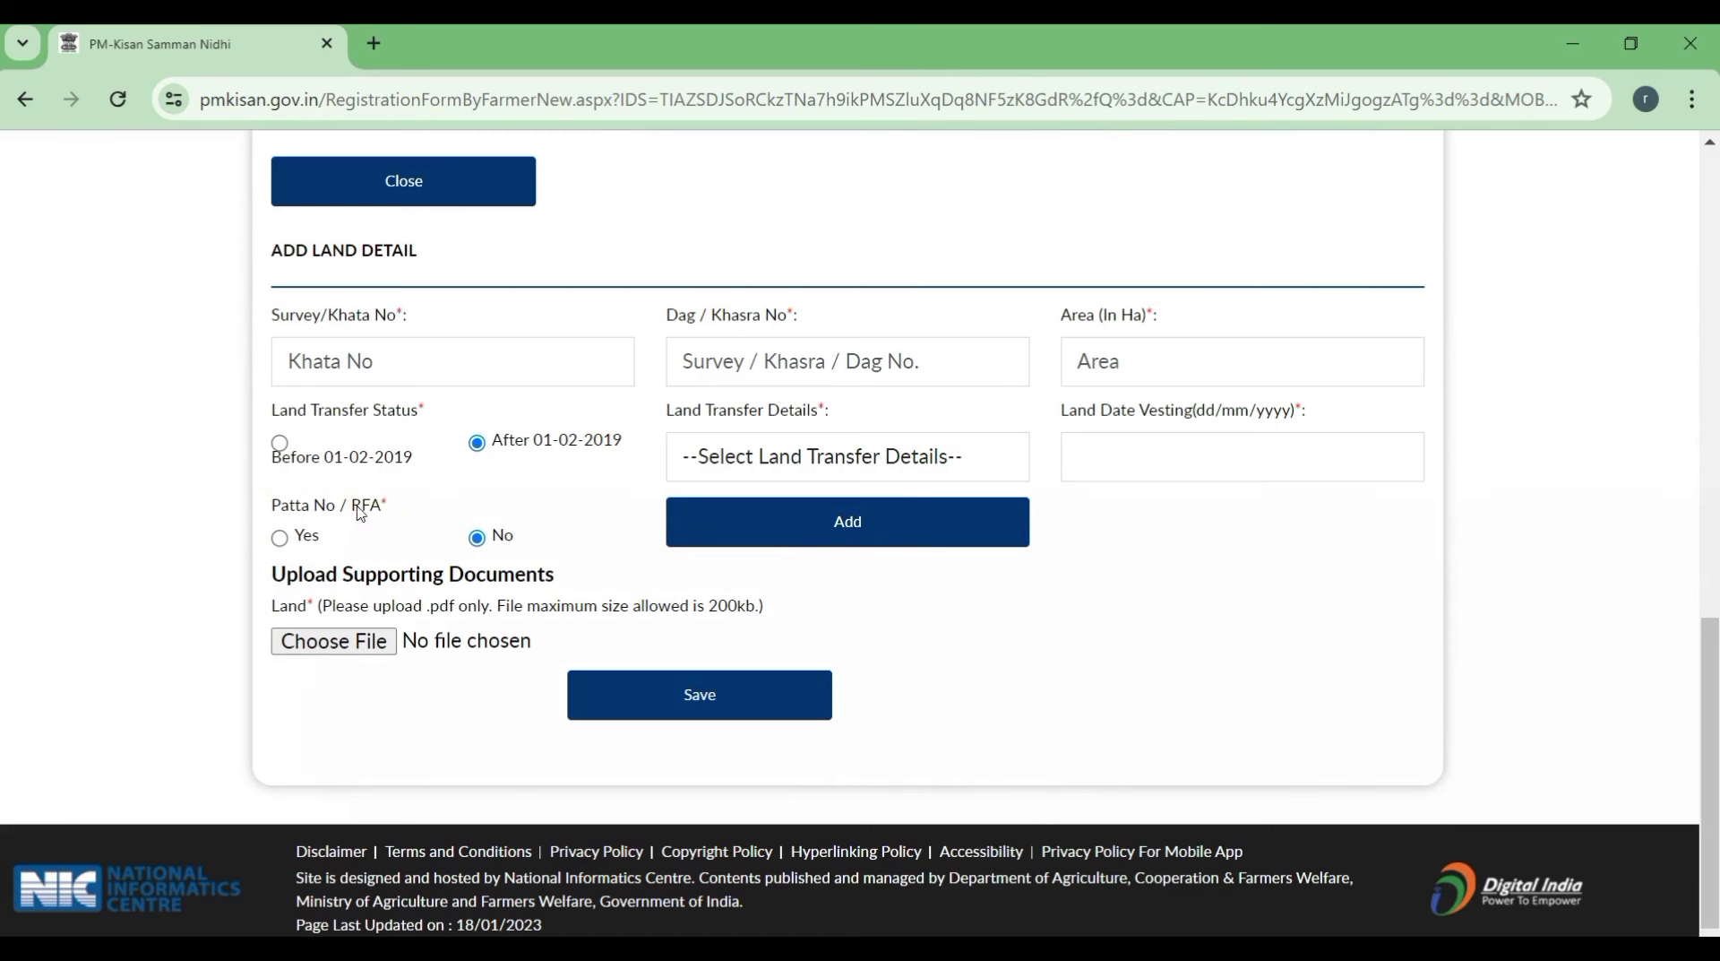
click(305, 538)
Step: Scroll the land detail form down to the Upload Supporting Documents section
scroll(767, 300, up, 2)
scroll(768, 299, up, 1)
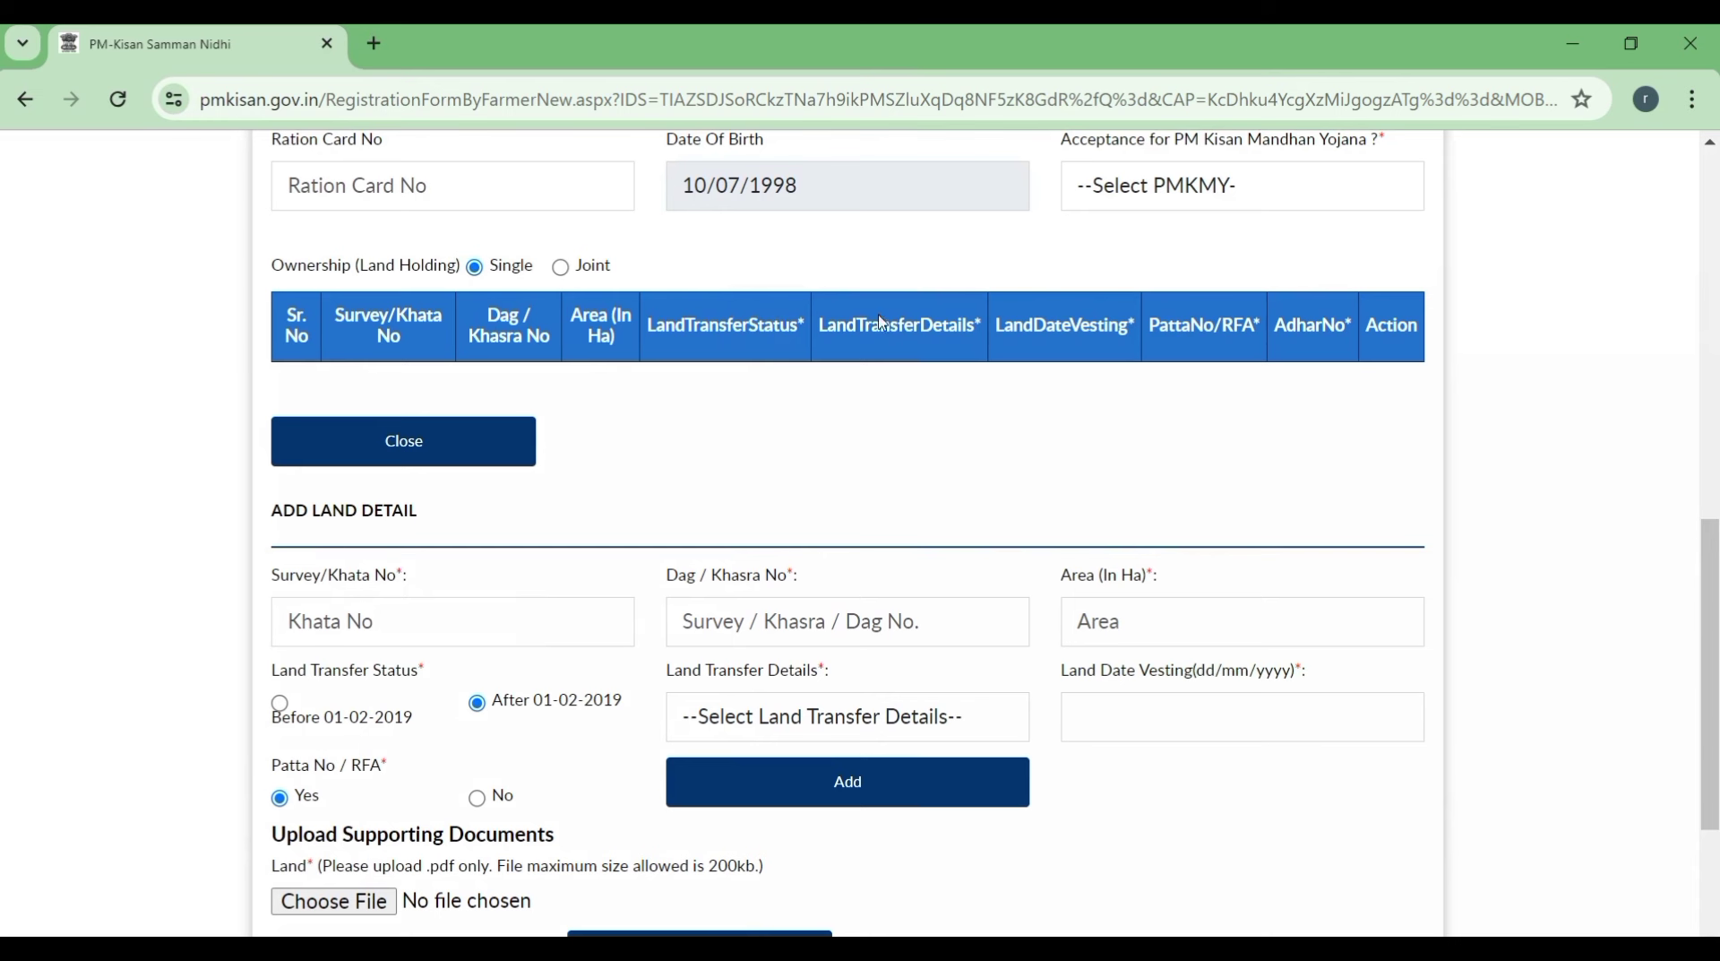
scroll(1038, 557, down, 1)
scroll(1038, 557, down, 3)
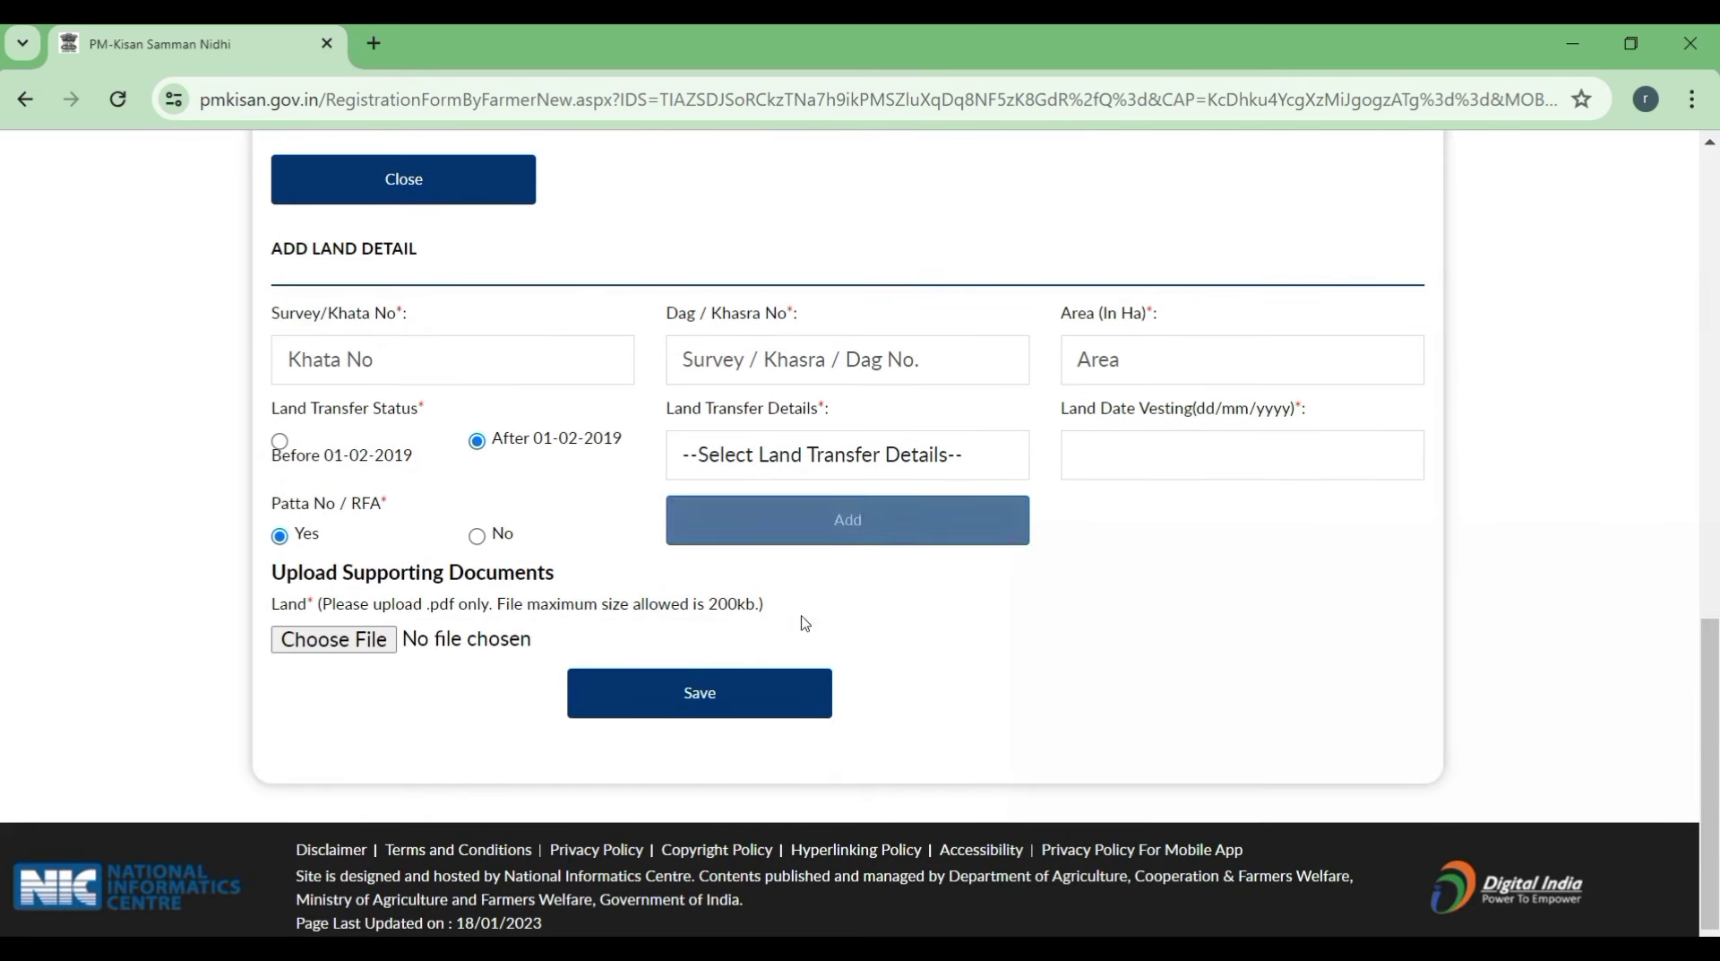
drag(346, 572, 568, 569)
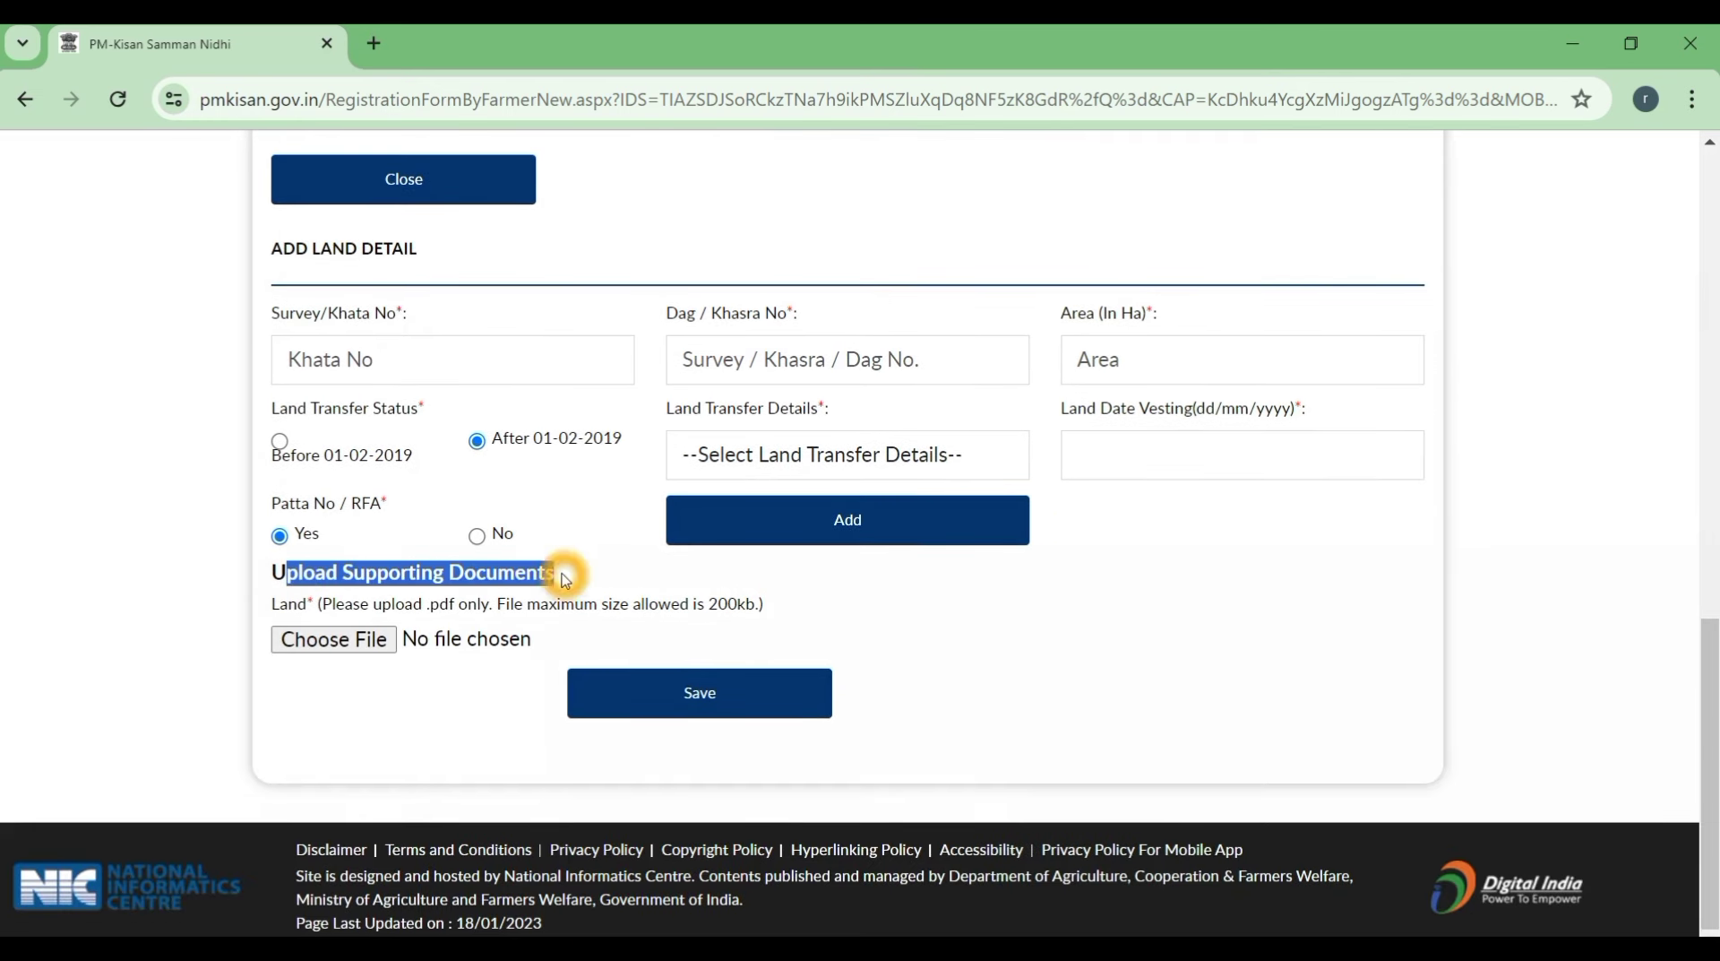
click(576, 568)
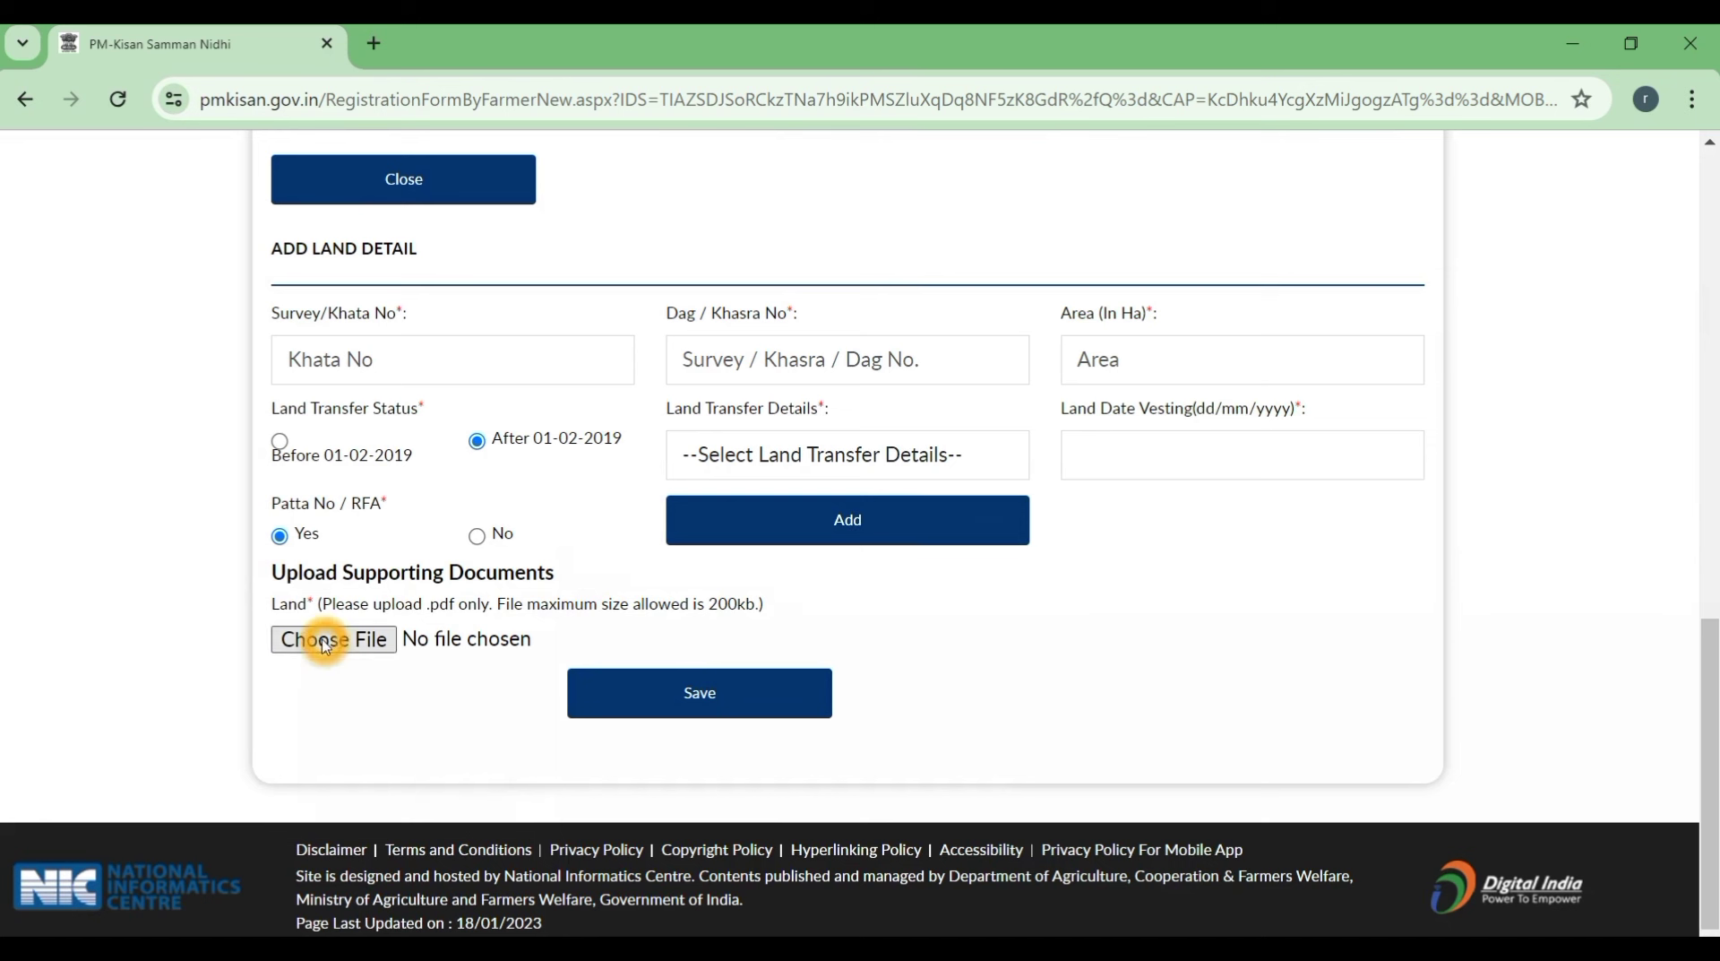